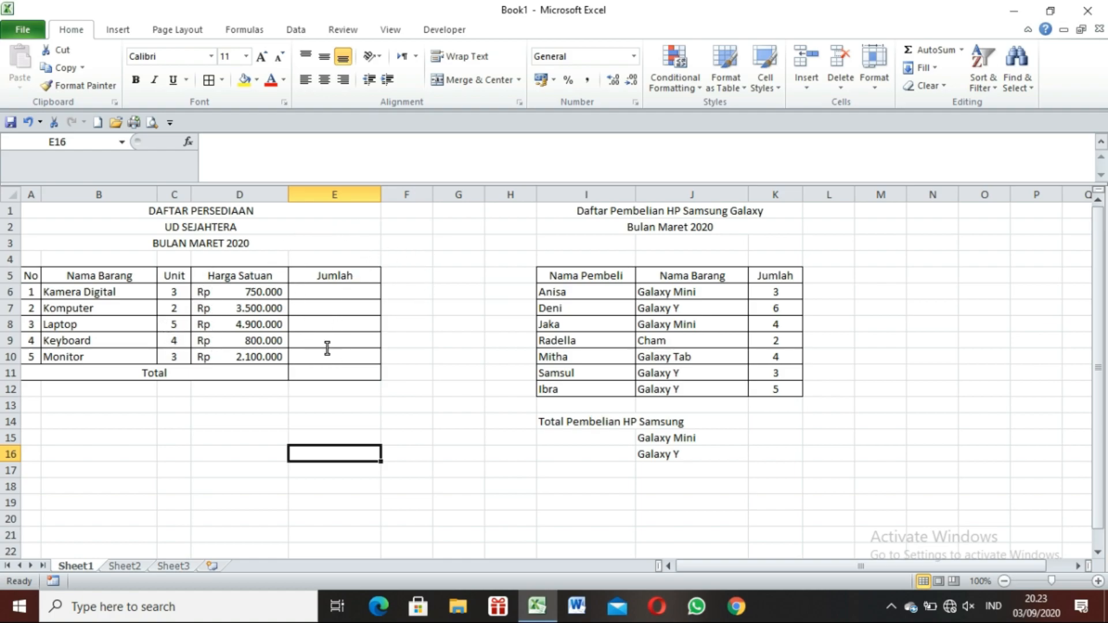
Calculate the Jumlah for Kamera Digital in E6 with the formula =C6*D6.
click(329, 293)
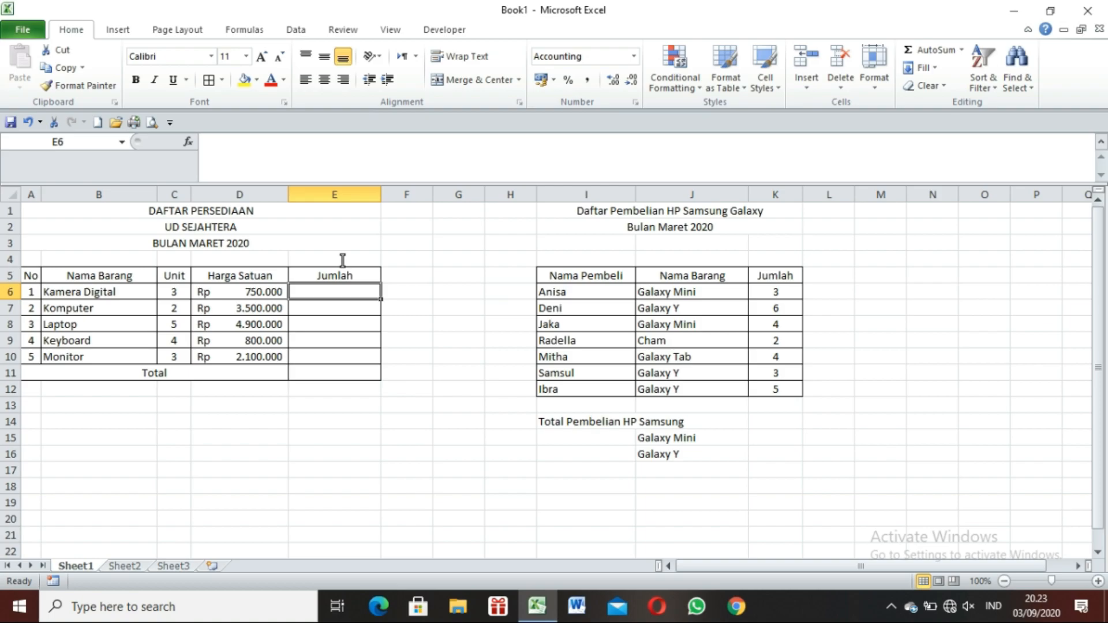
text(=)
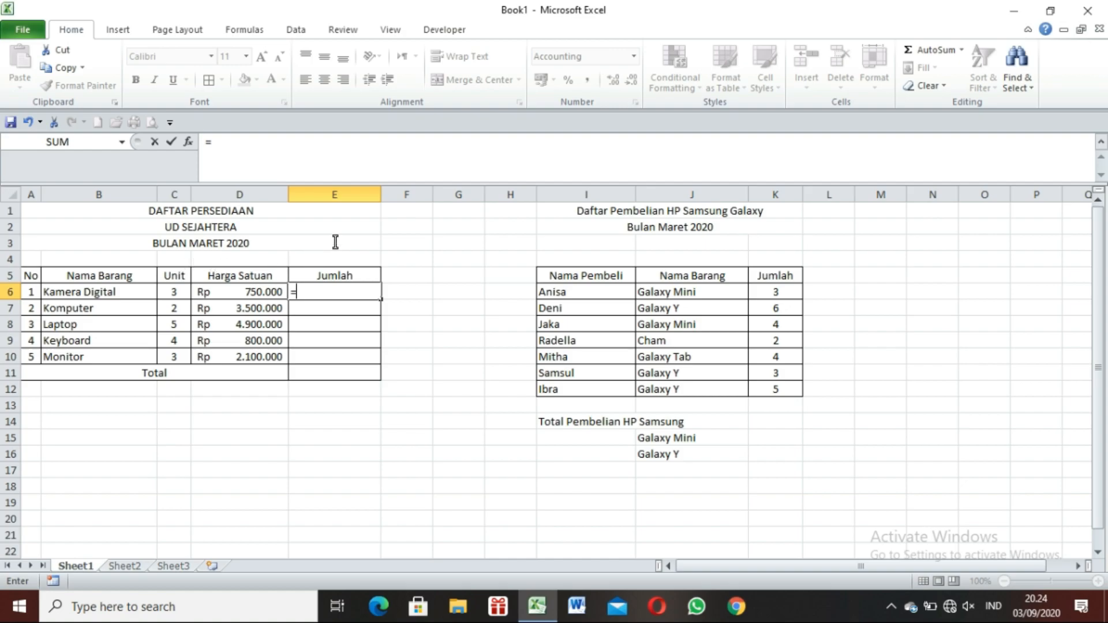
text(c6)
text(*d)
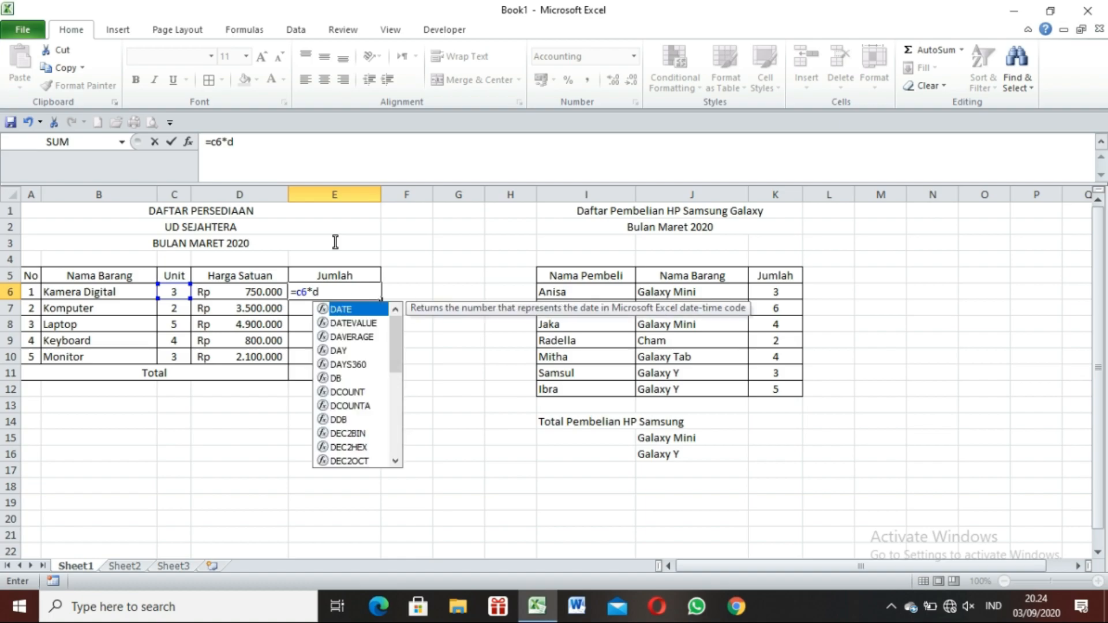
text(6)
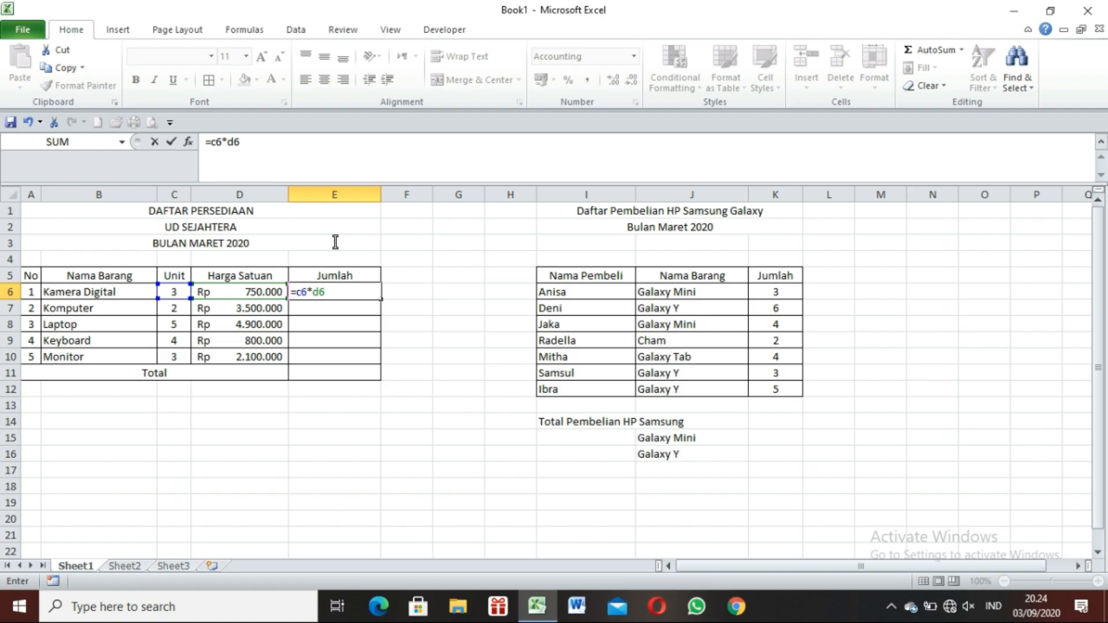
key(Return)
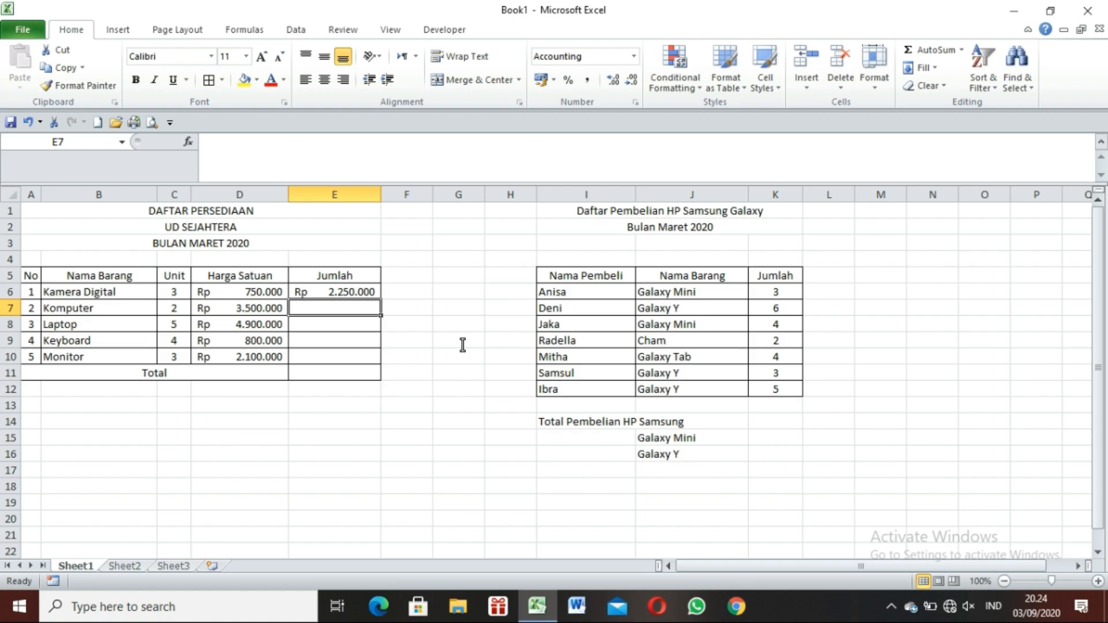
Calculate the Jumlah for Komputer in E7 with =C7*D7, picking the unit and unit-price cells as references.
text(=)
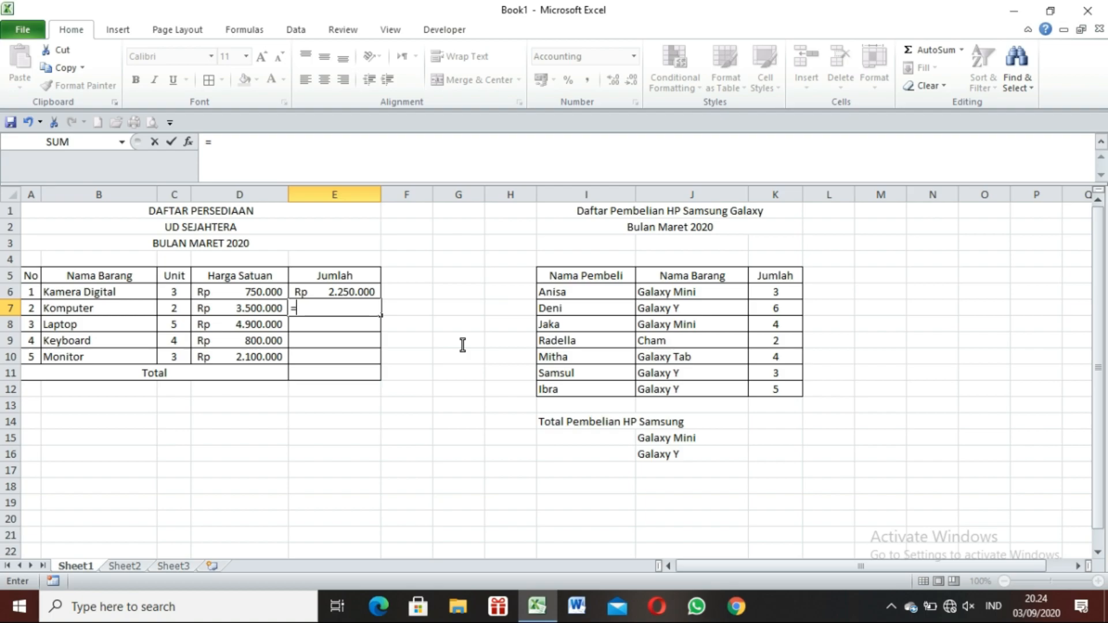
click(172, 309)
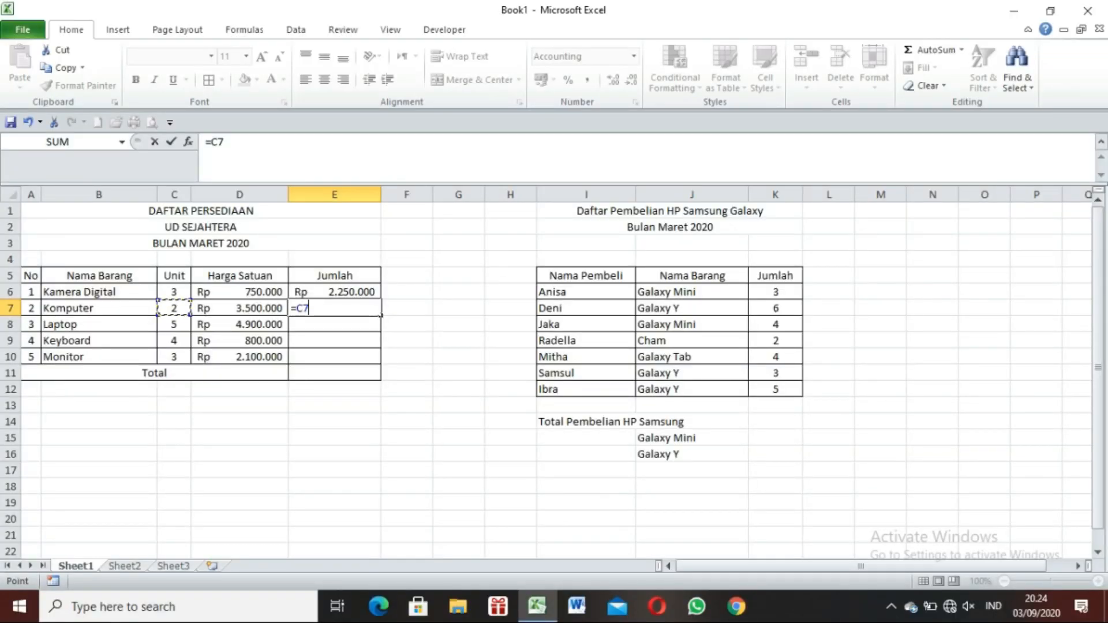
text(*)
click(250, 312)
key(Return)
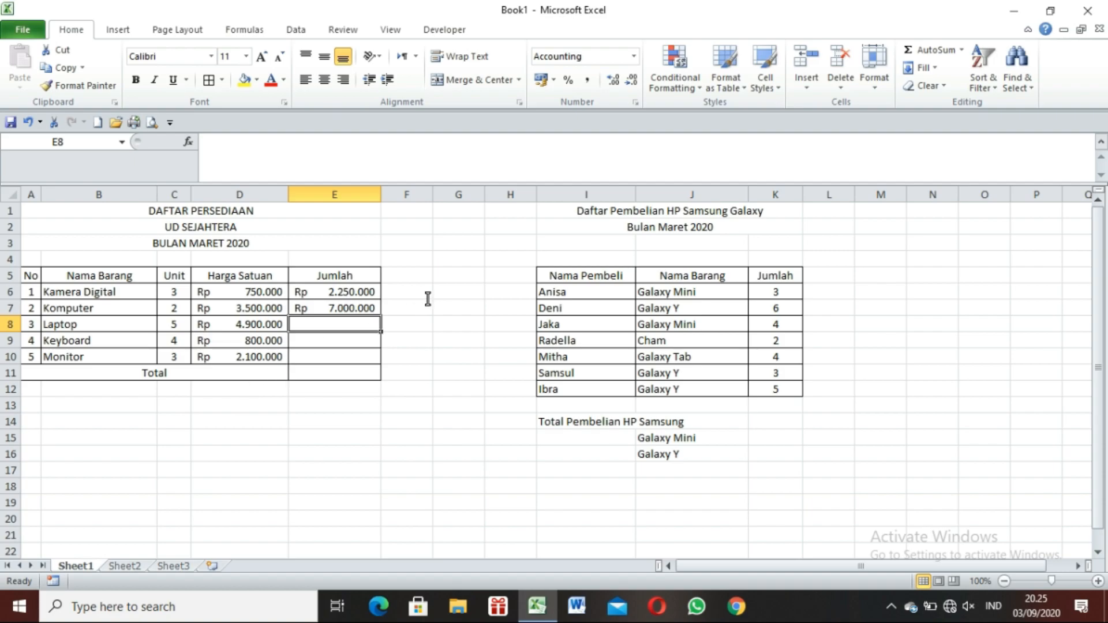
Fill the E7 formula down through E10 and check the copied formulas for Laptop, Keyboard and Monitor.
click(371, 311)
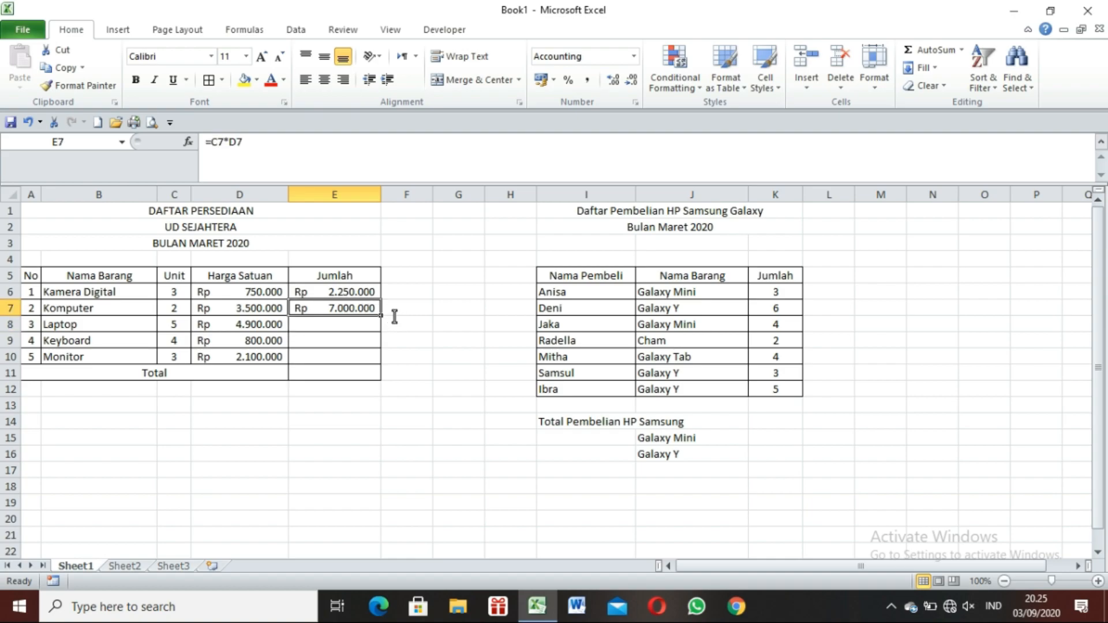
drag(381, 317, 378, 362)
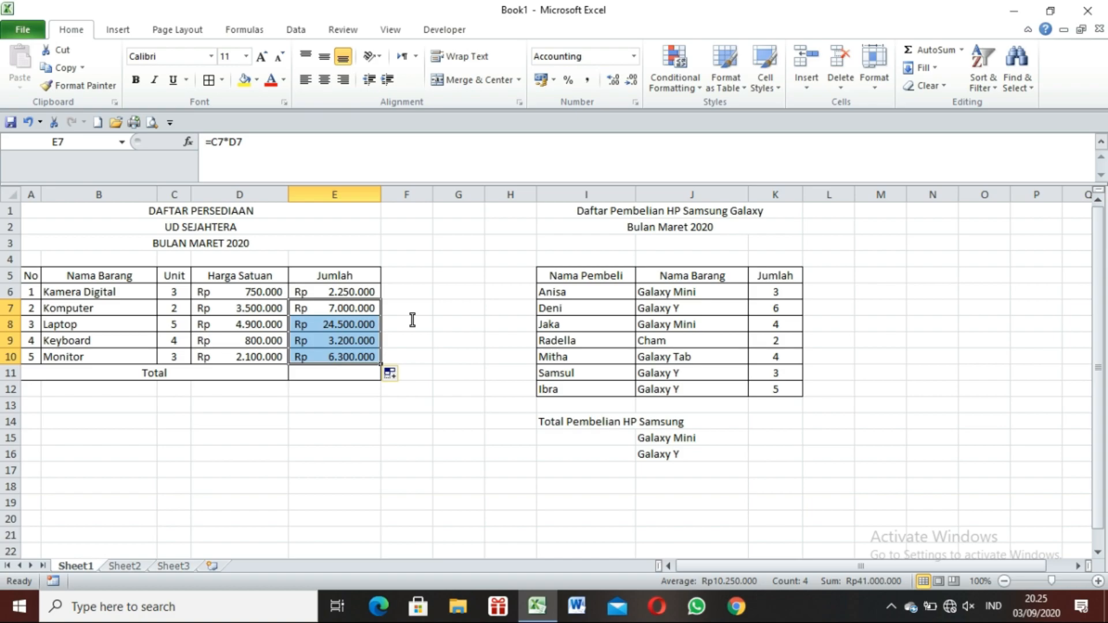
click(371, 324)
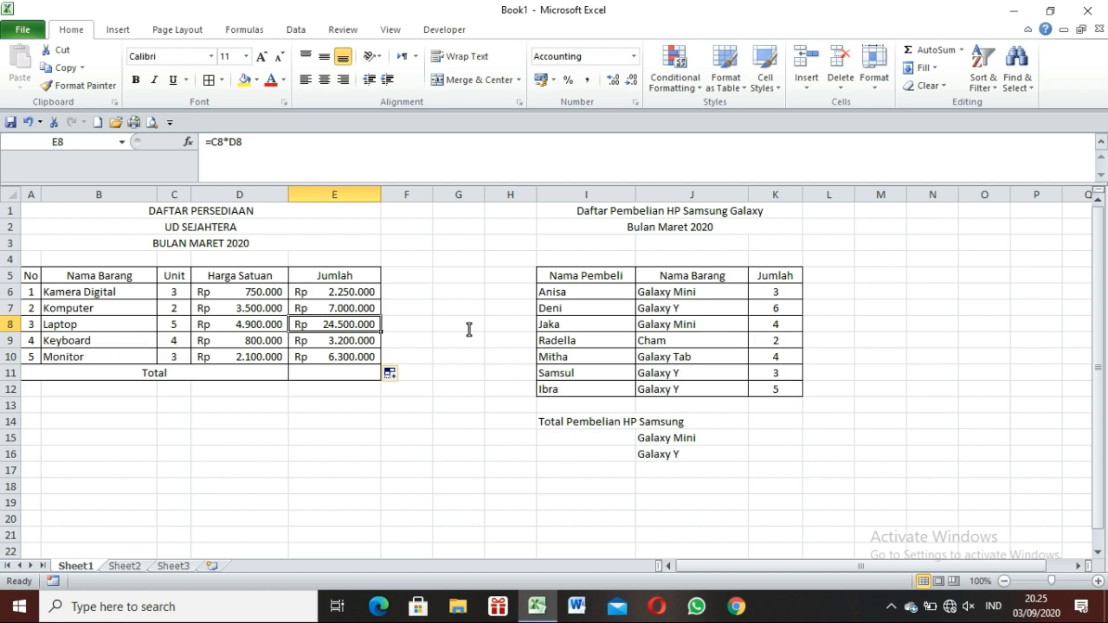
key(Down)
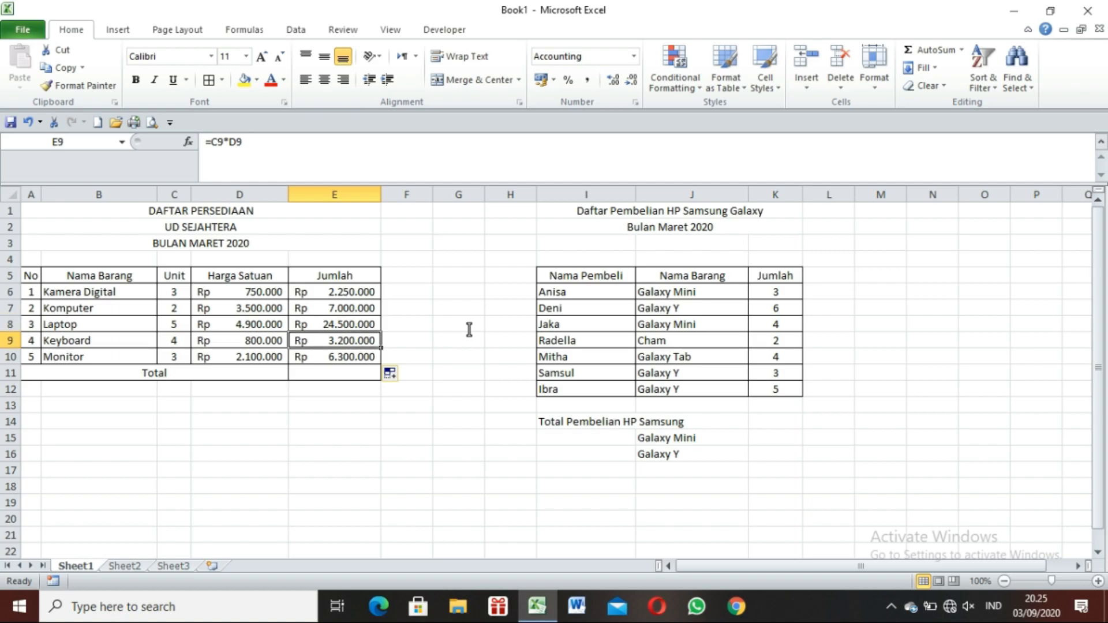
key(Down)
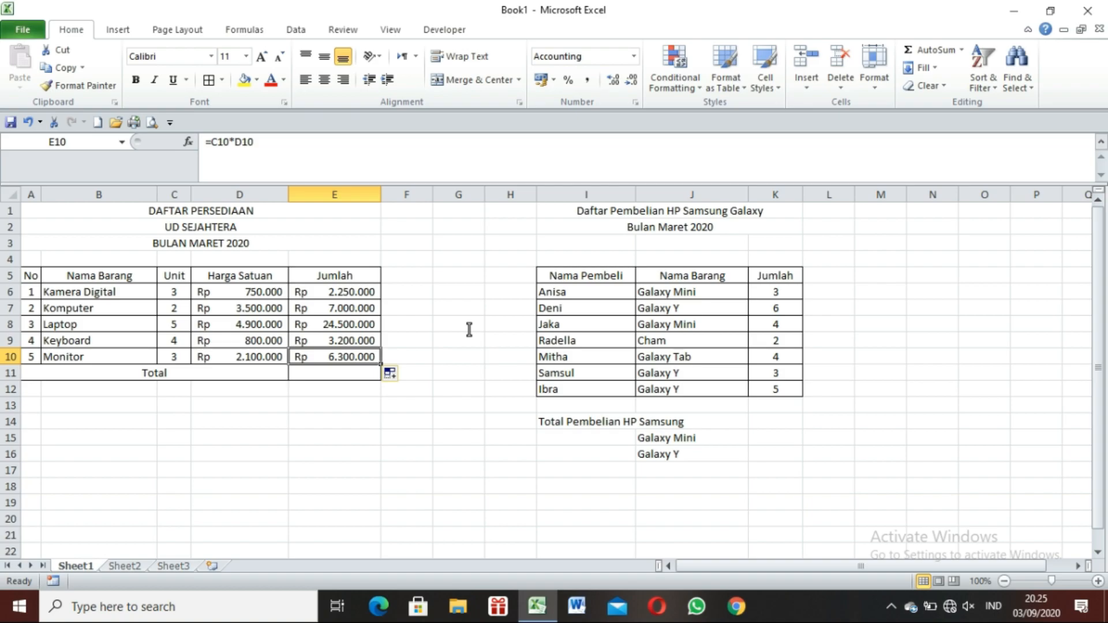
key(Down)
key(Down)
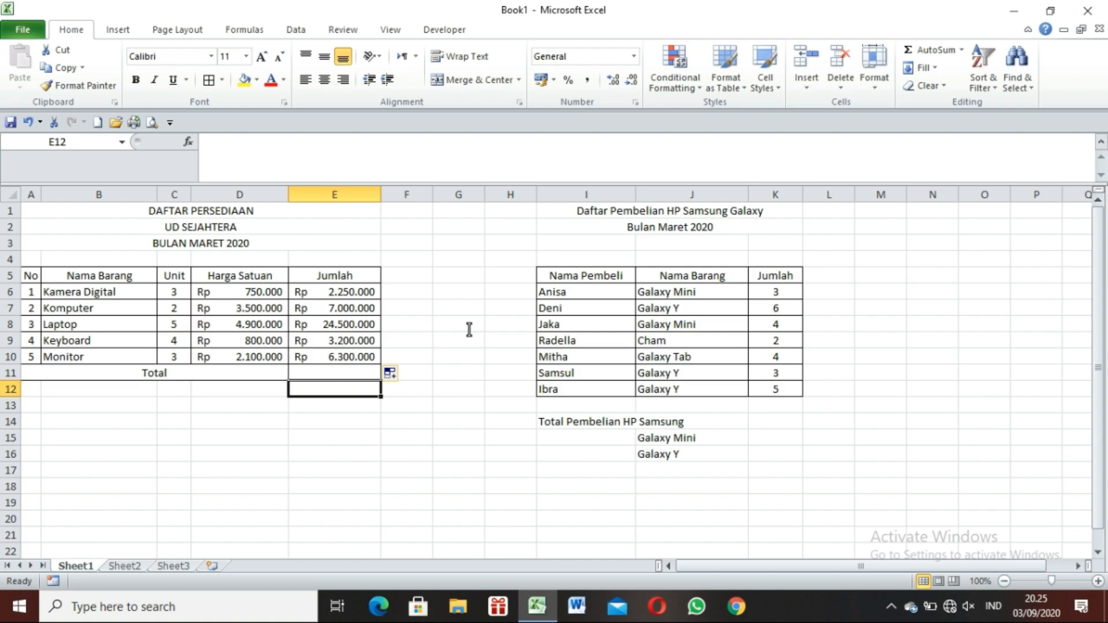
key(Left)
key(Right)
key(Right)
key(Up)
key(Left)
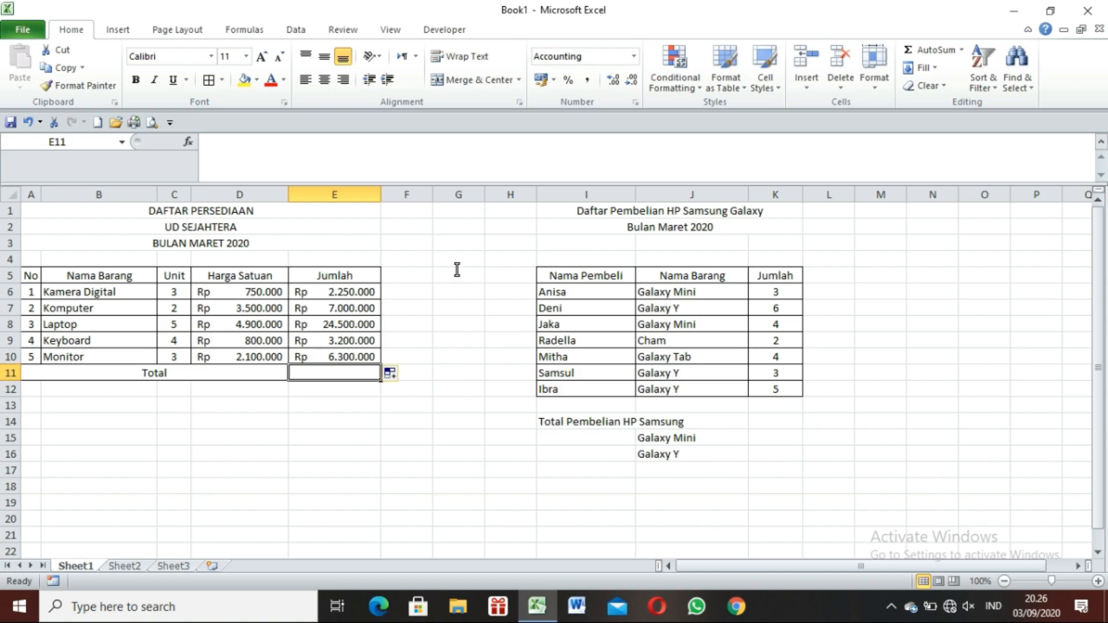
click(365, 295)
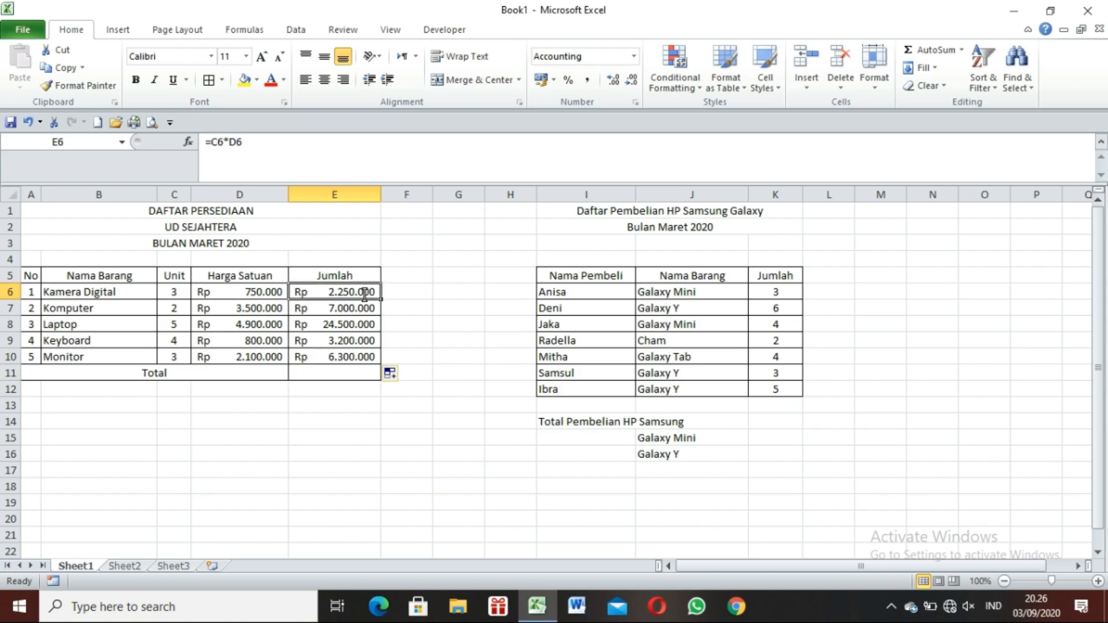
click(367, 357)
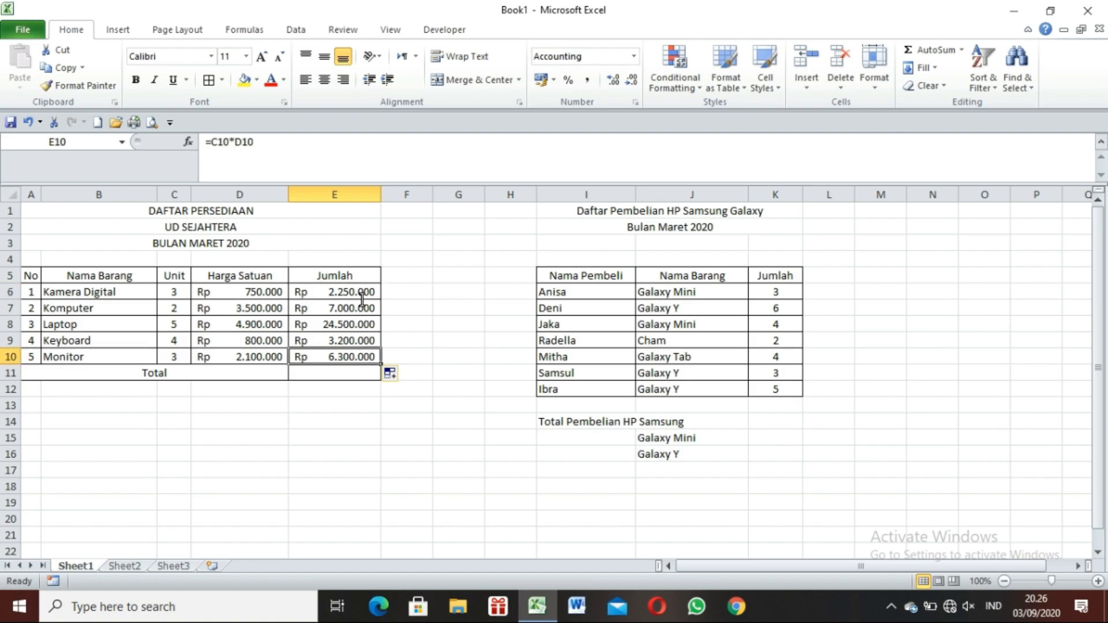
Total the Jumlah column in E11 with the formula =SUM(E6:E10).
click(331, 371)
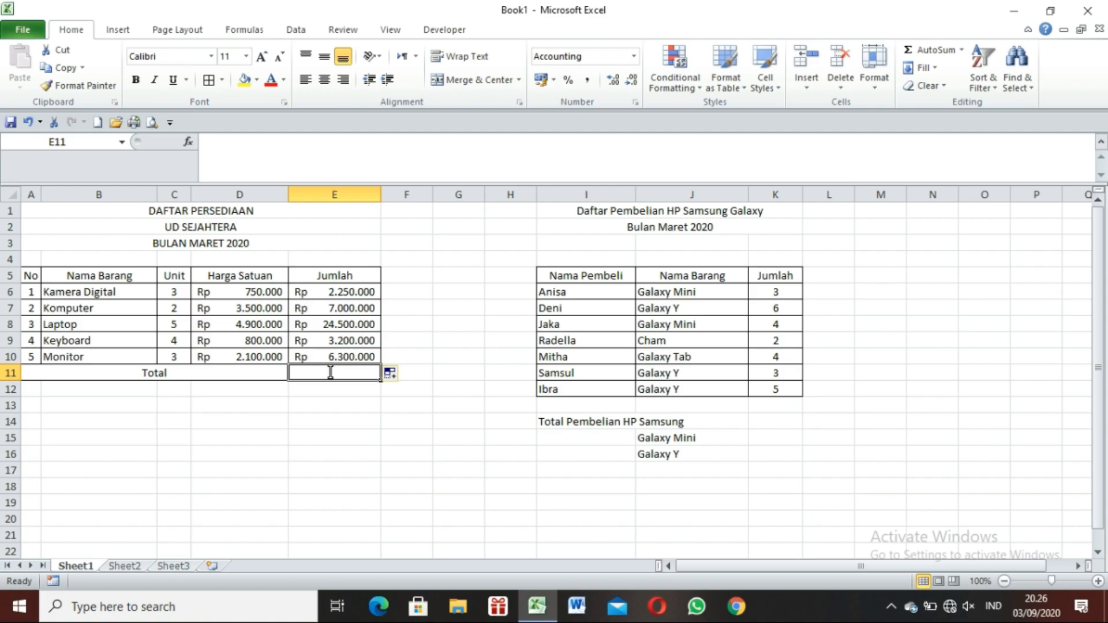
text(=)
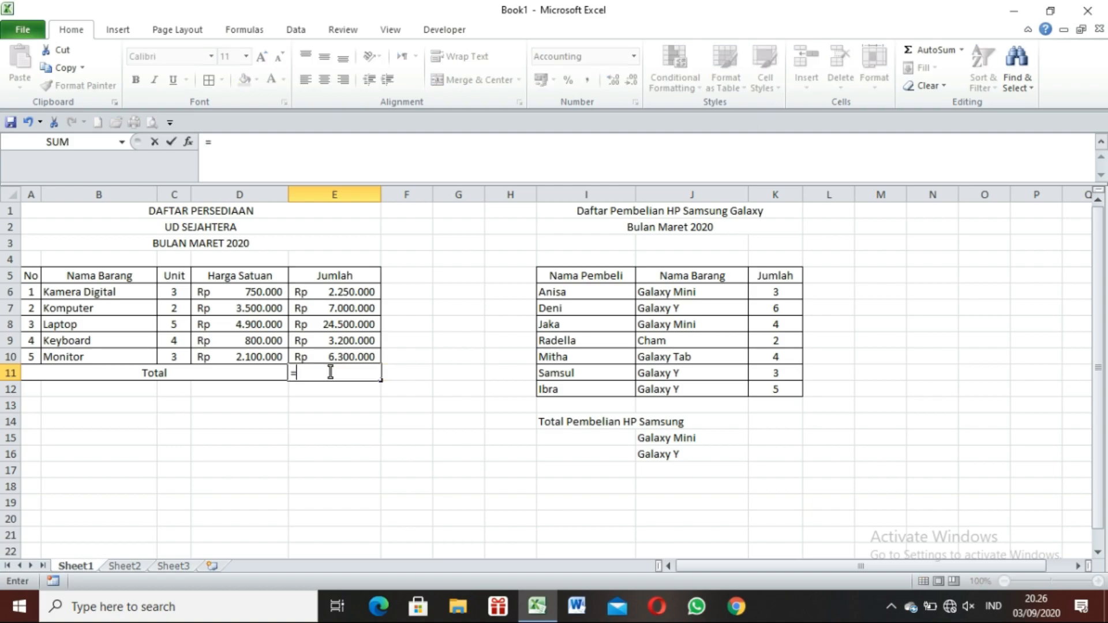
text(sum)
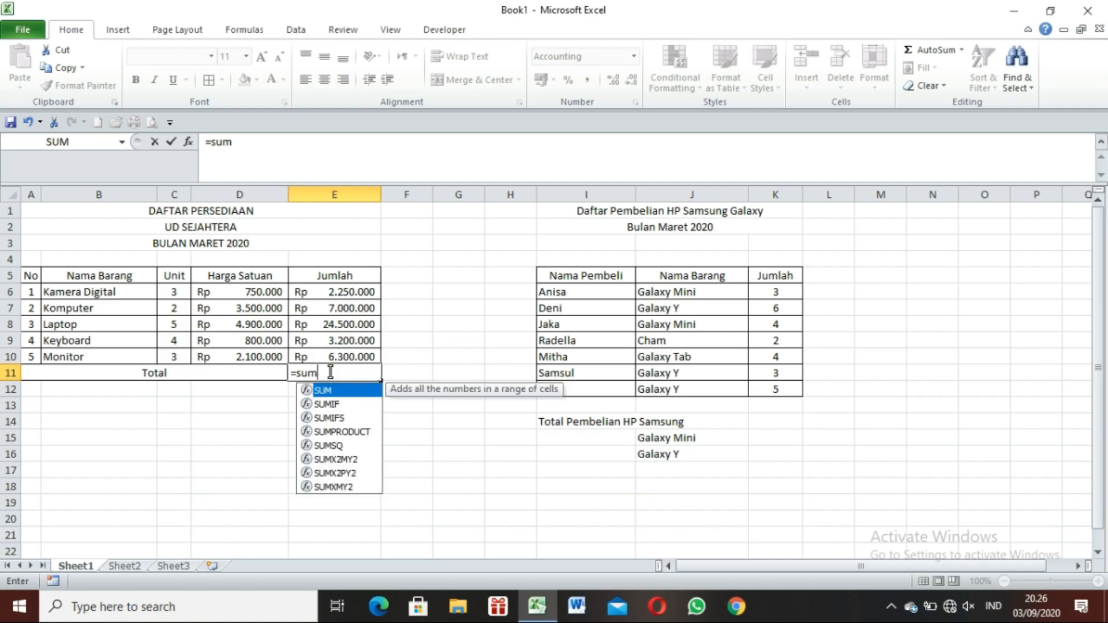
text(()
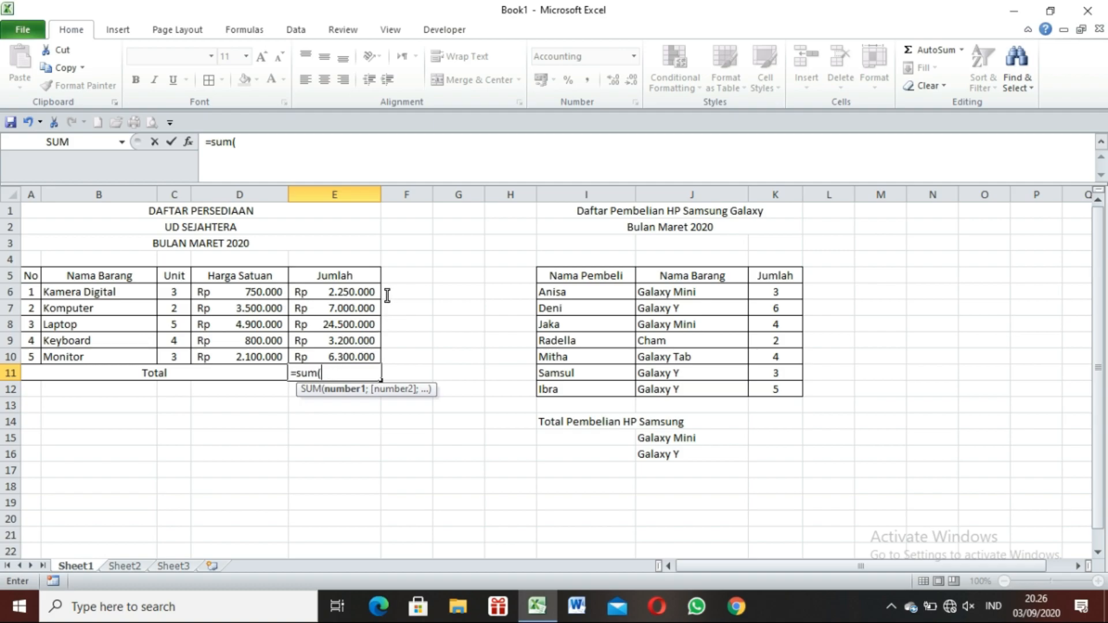
click(362, 294)
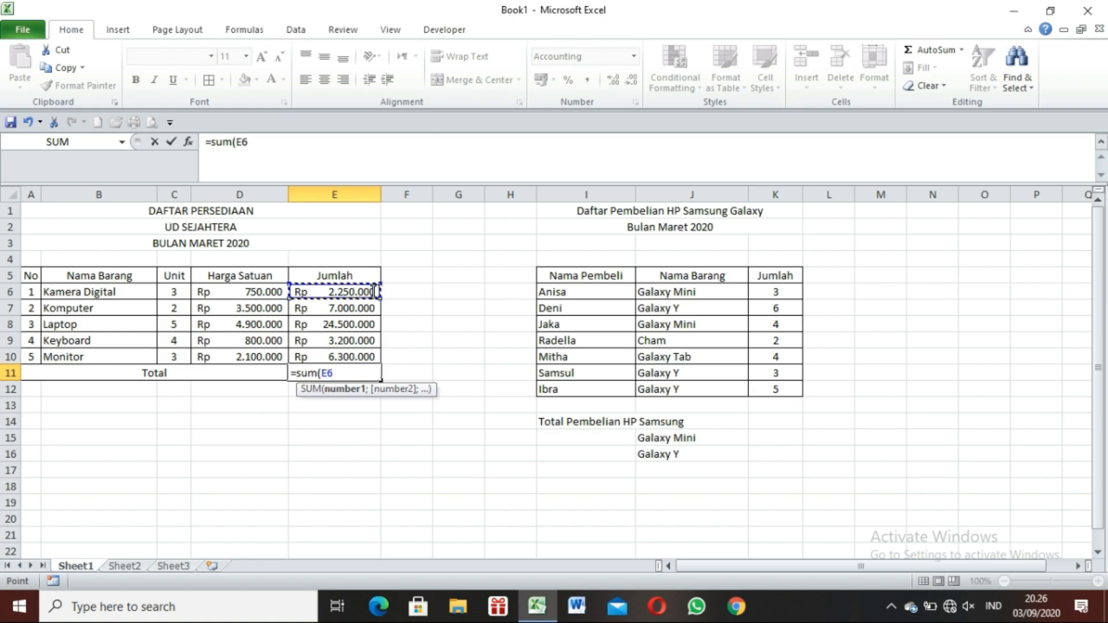
drag(374, 292, 376, 358)
text())
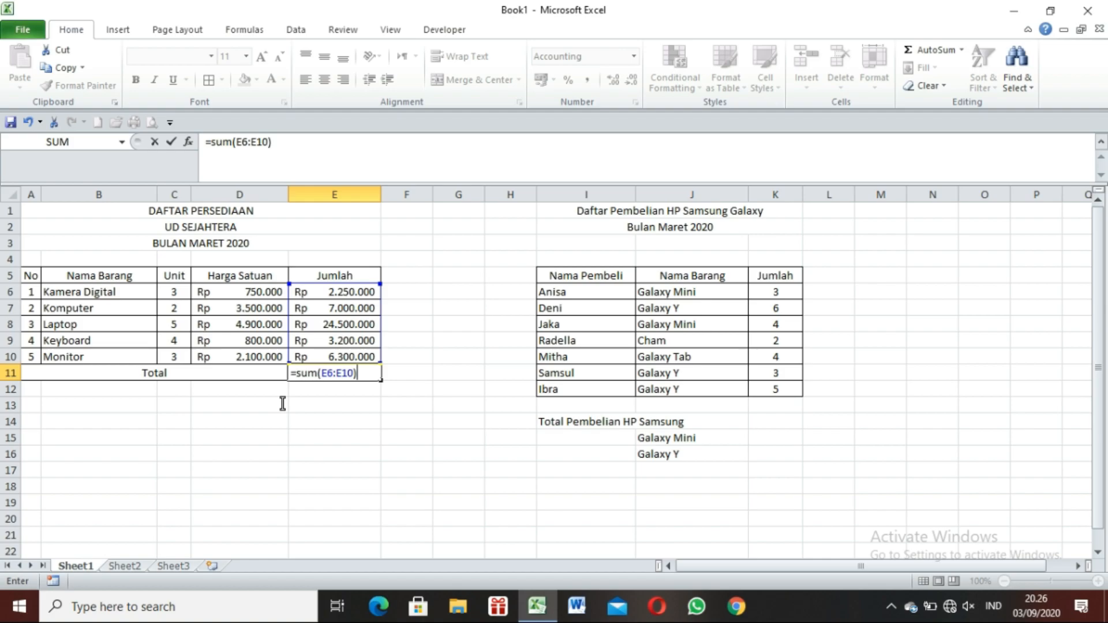
key(Return)
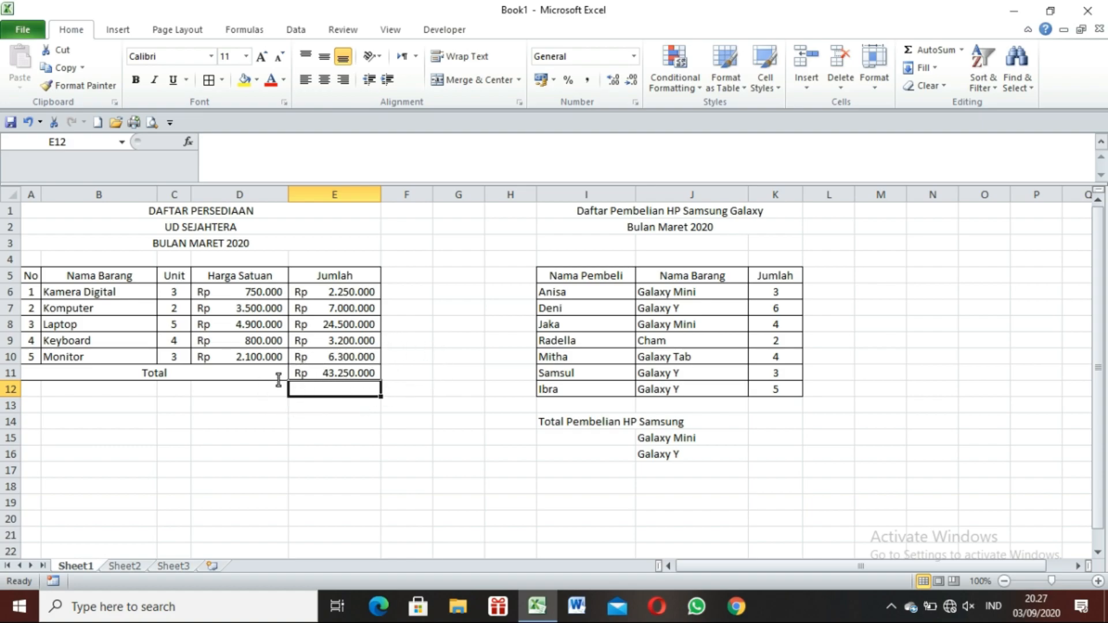
click(374, 374)
click(411, 384)
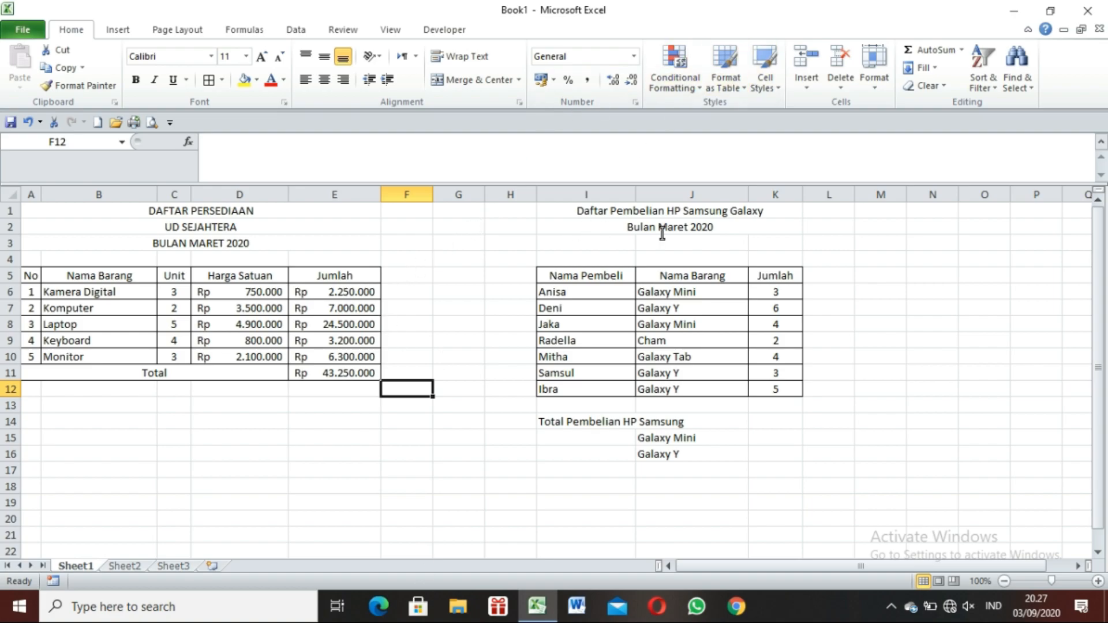
click(801, 211)
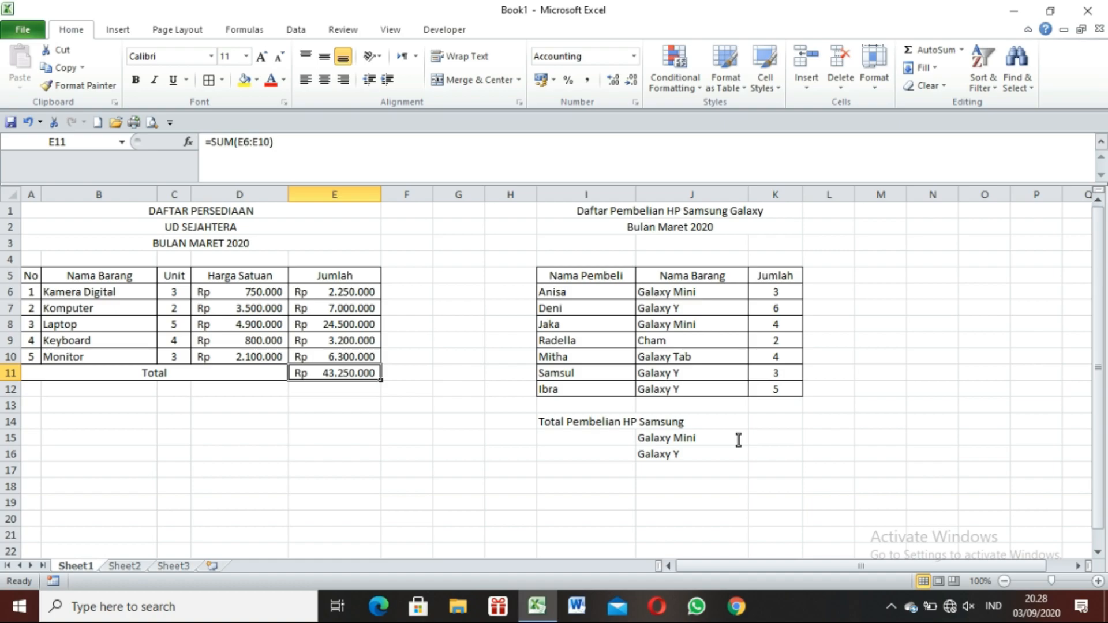
click(789, 441)
click(791, 461)
Total the Galaxy Mini purchases in K15 with the formula =SUMIF(J6:J12;"Galaxy Mini";K6:K12).
click(793, 439)
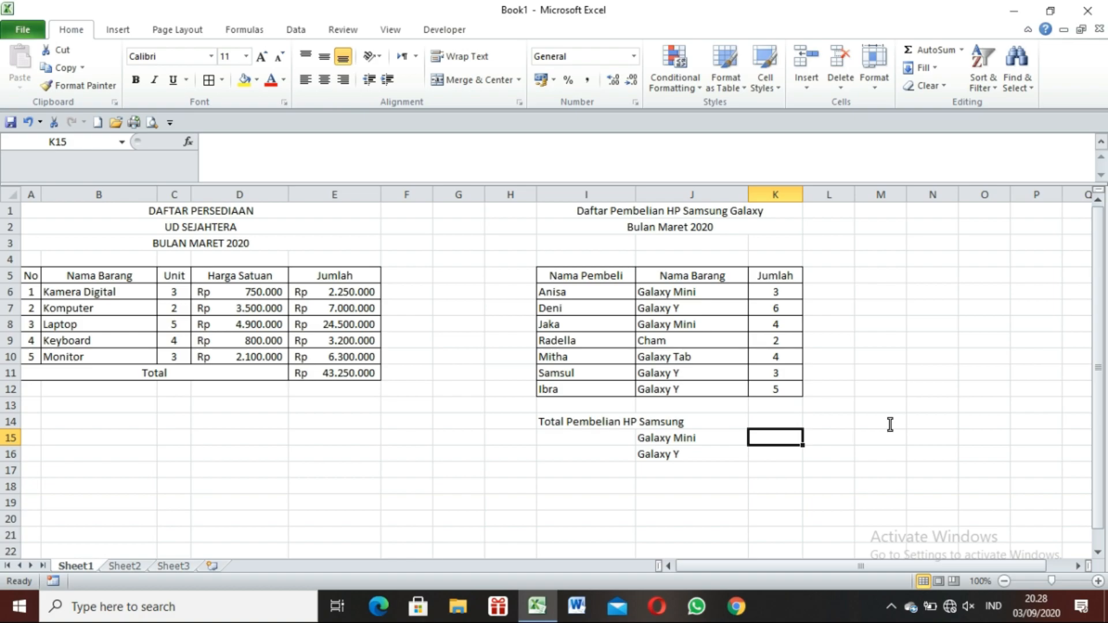
text(=)
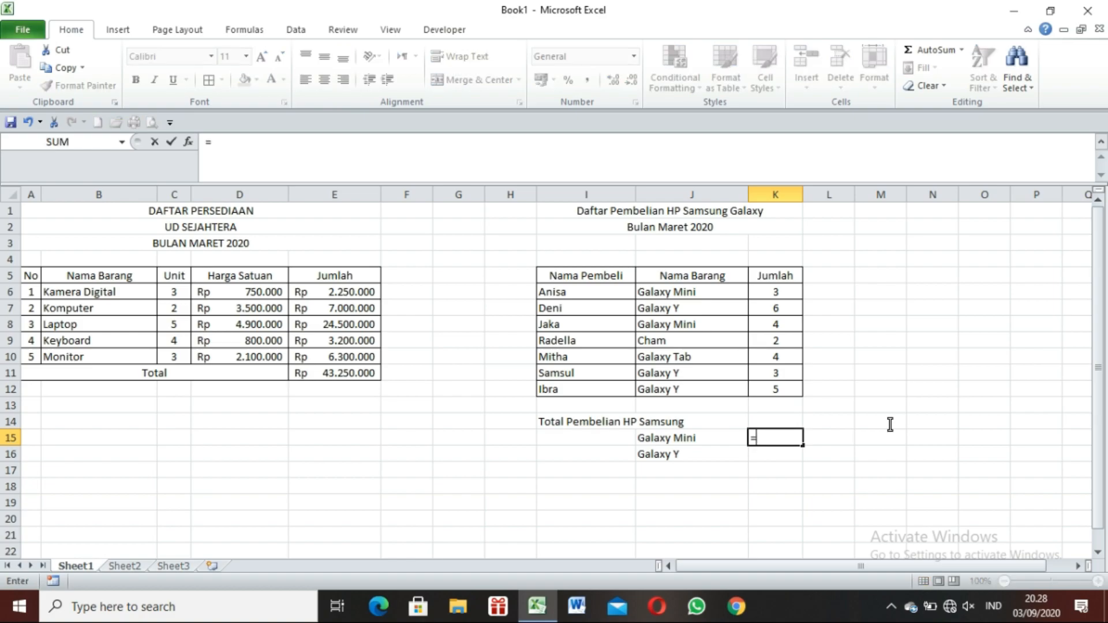
text(su)
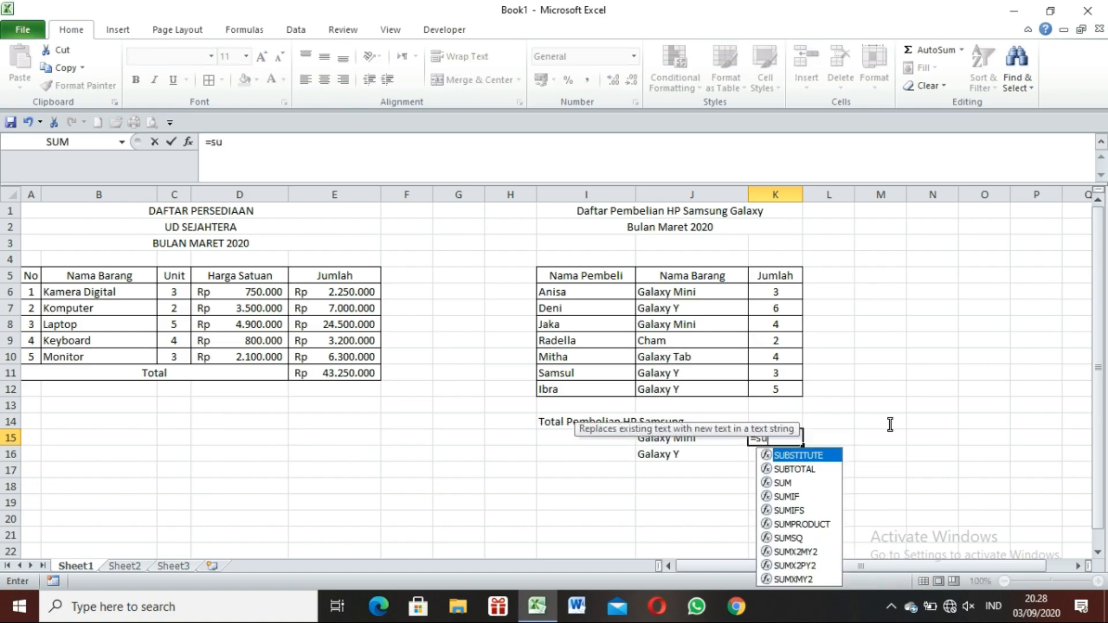
text(mif)
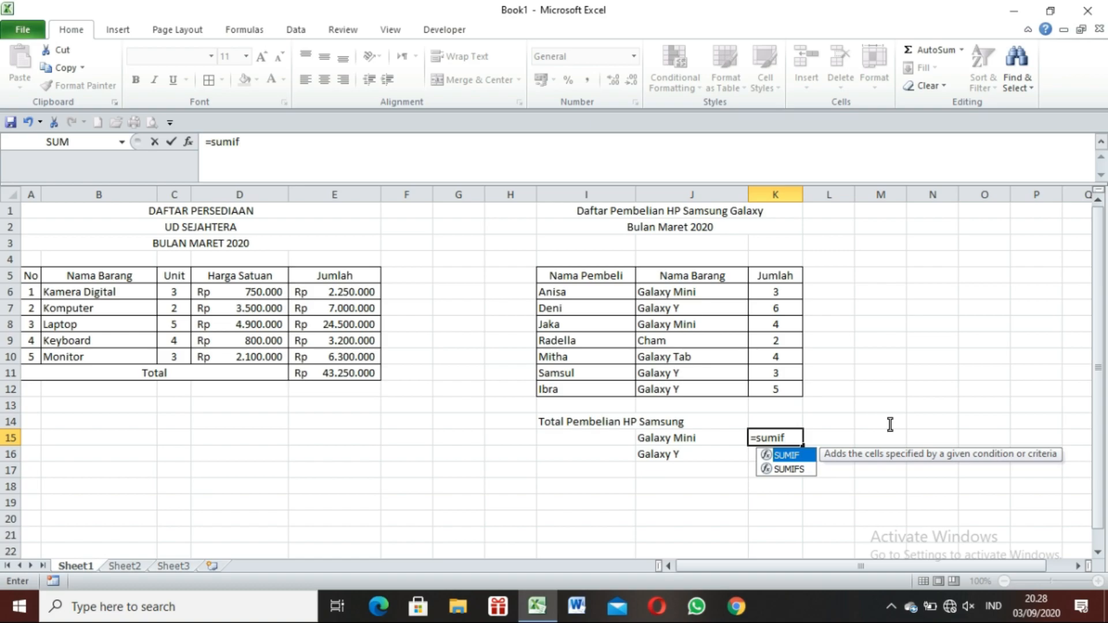
text(()
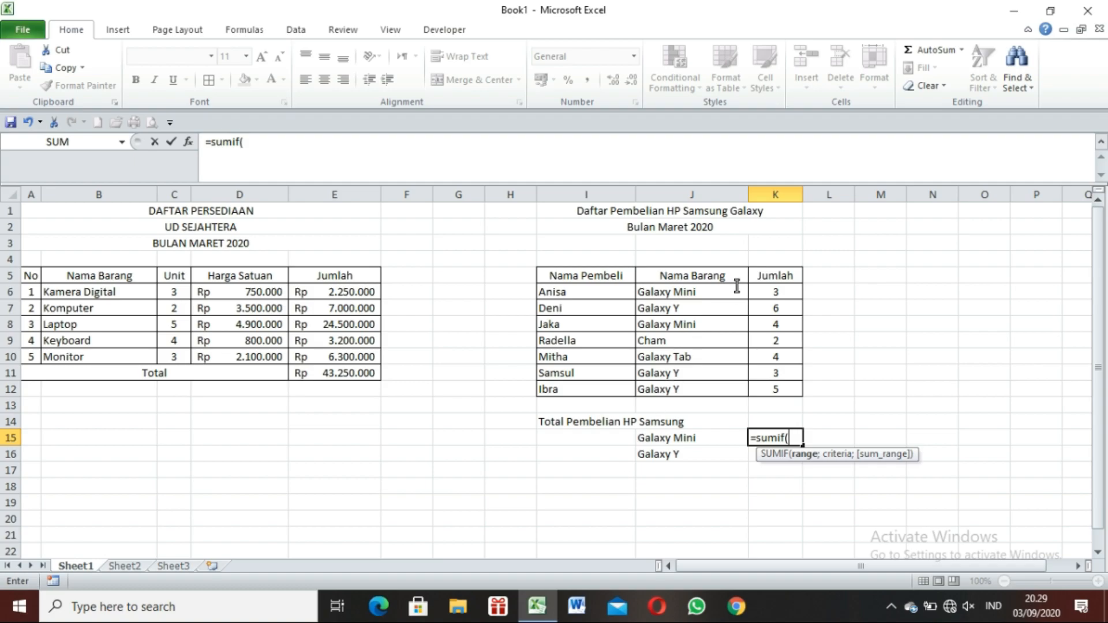
drag(723, 294, 712, 394)
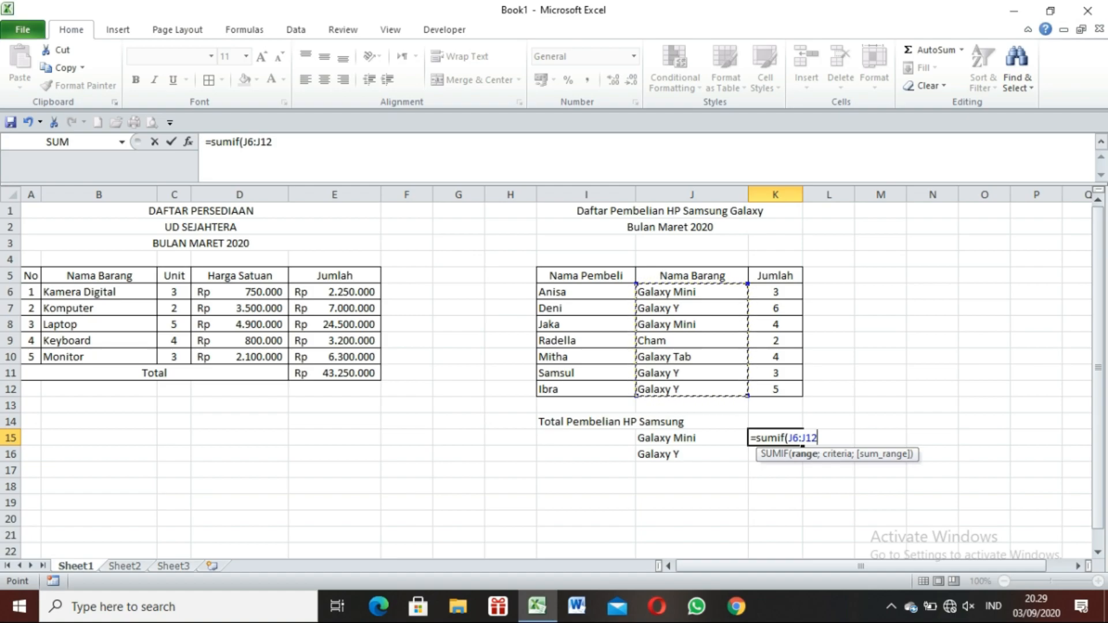
text(;)
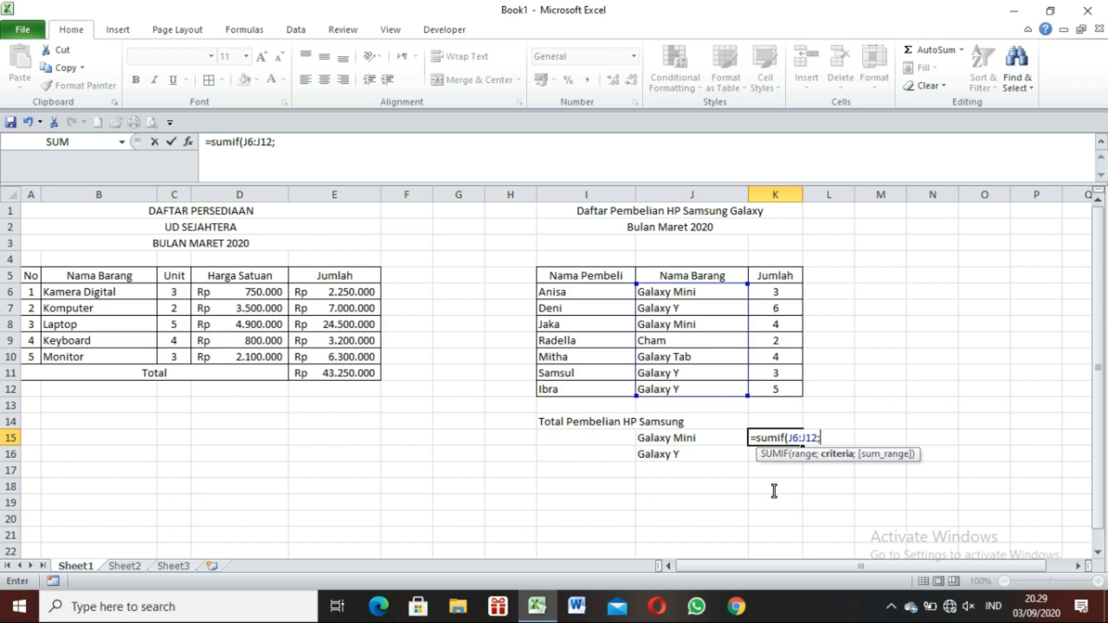
text("Galaxy )
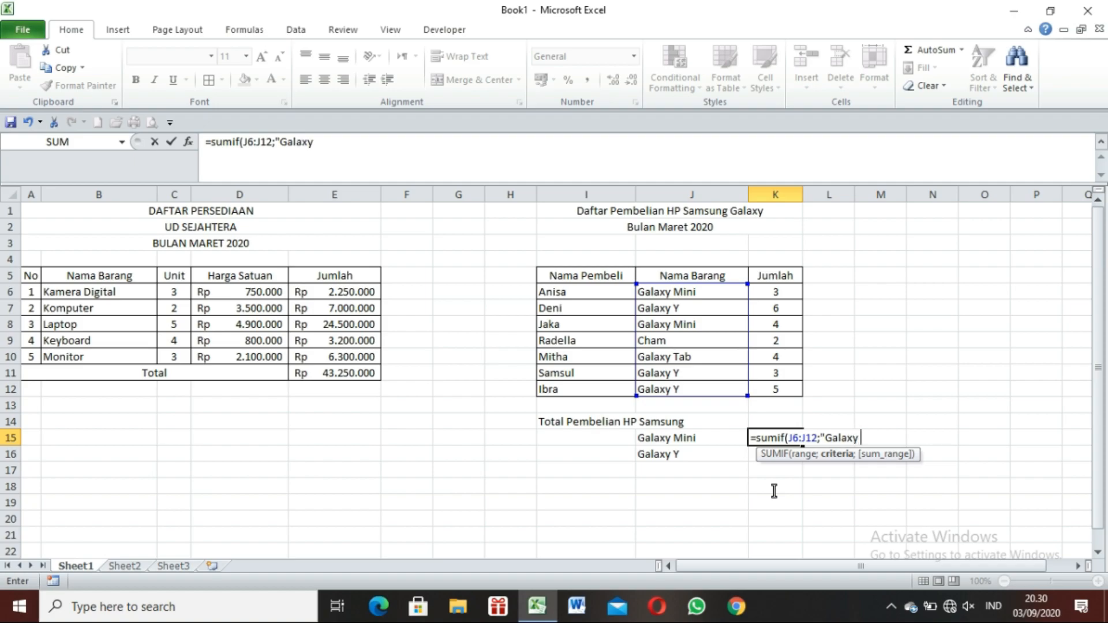
text(Mini")
text(;)
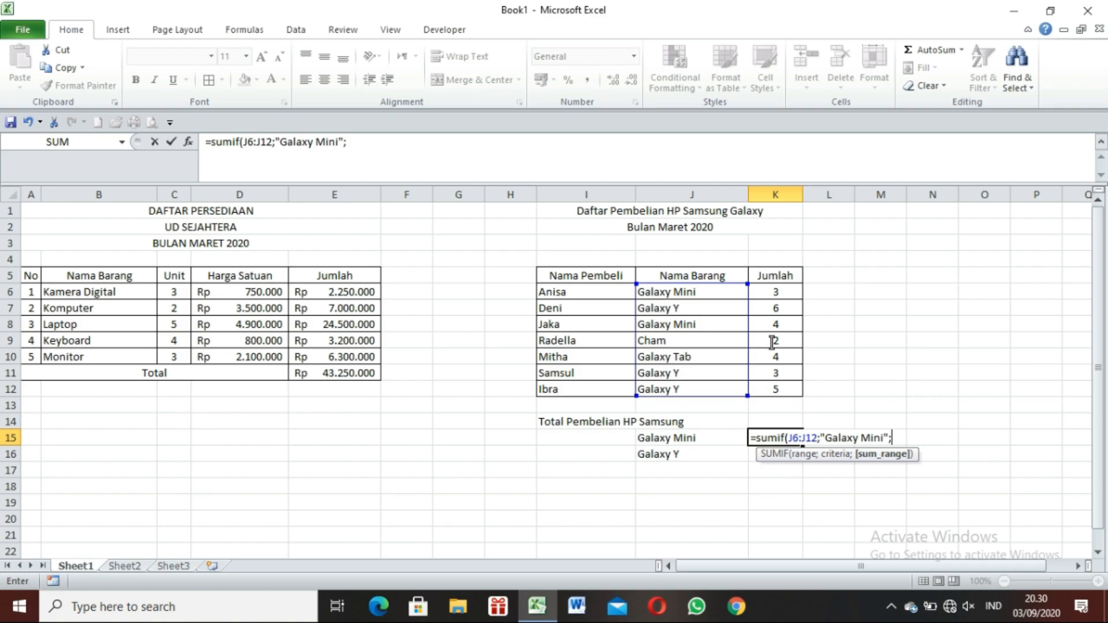
drag(792, 290, 786, 389)
text())
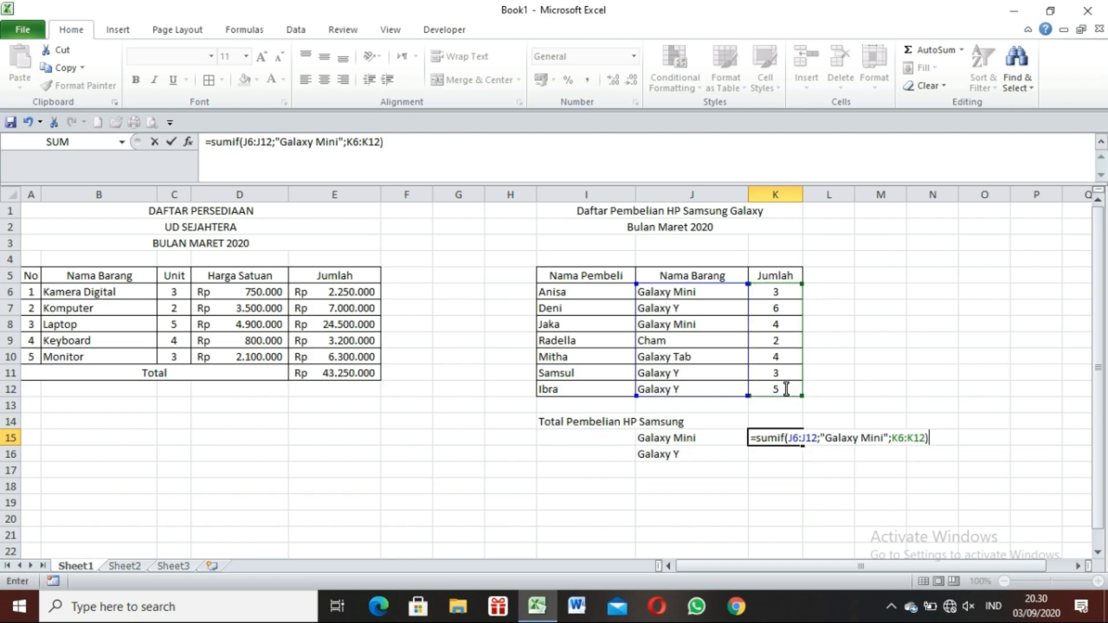
key(Return)
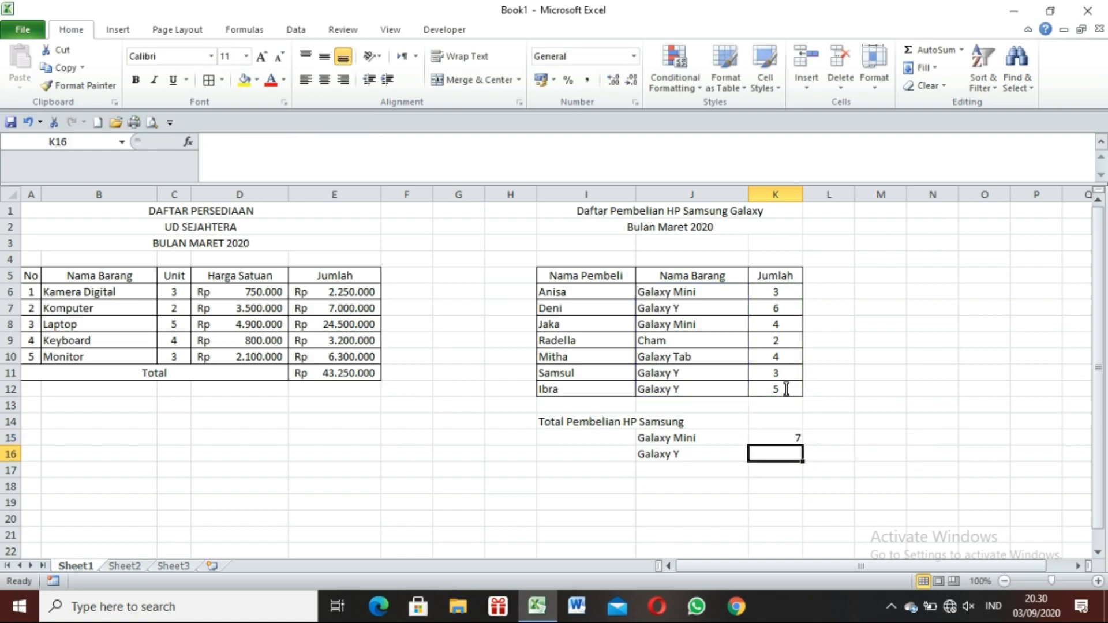
key(Up)
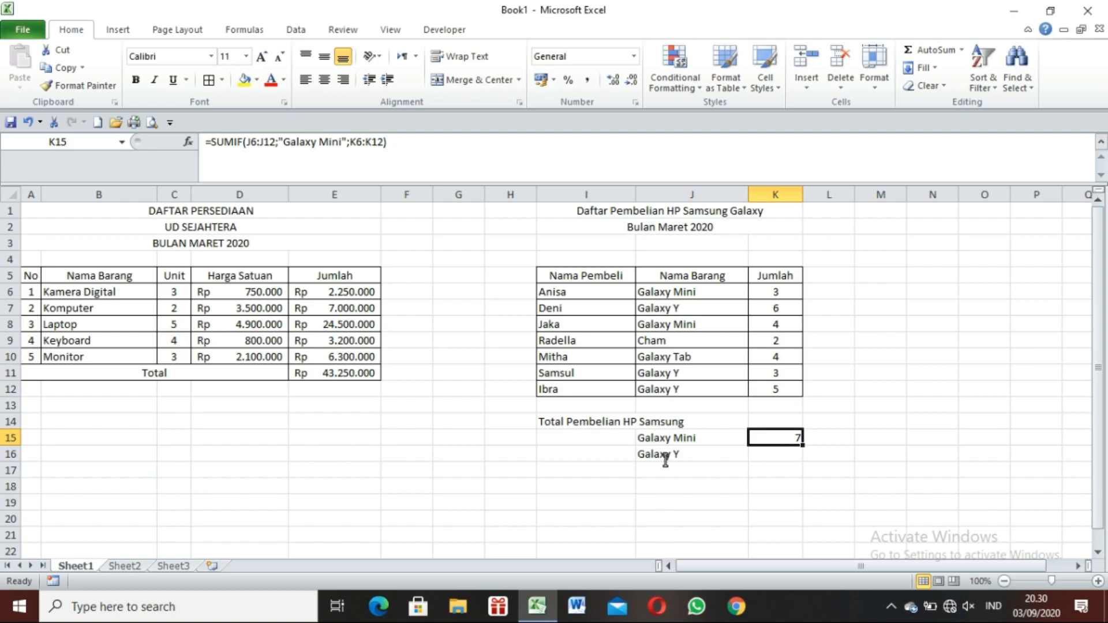
Total the Galaxy Y purchases in K16 with the formula =SUMIF(J6:J12;"Galaxy Y";K6:K12).
click(798, 456)
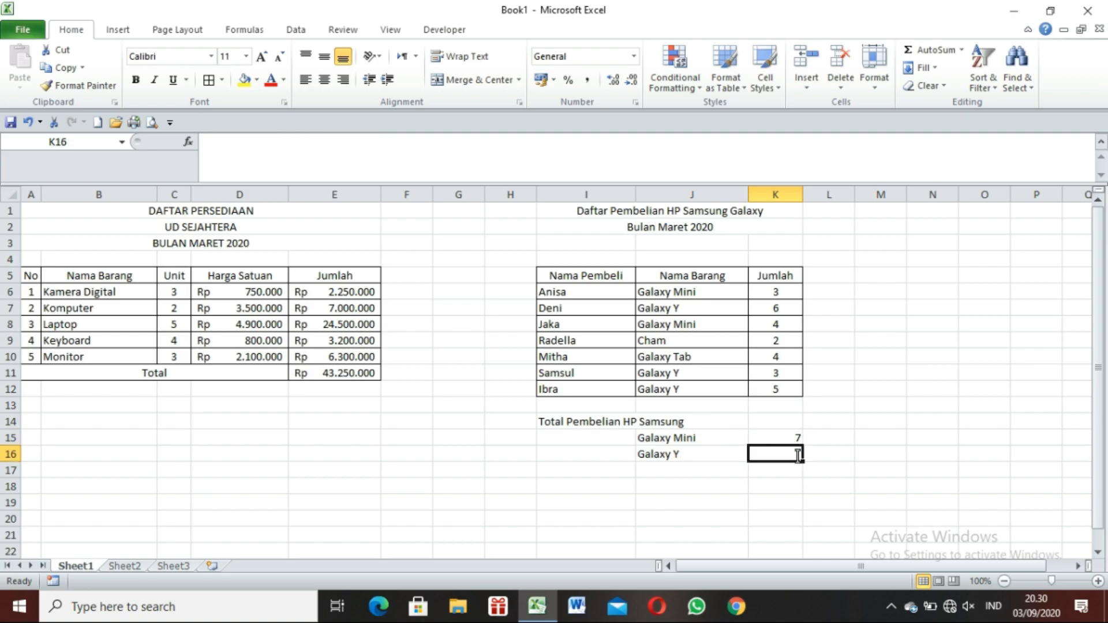
text(=)
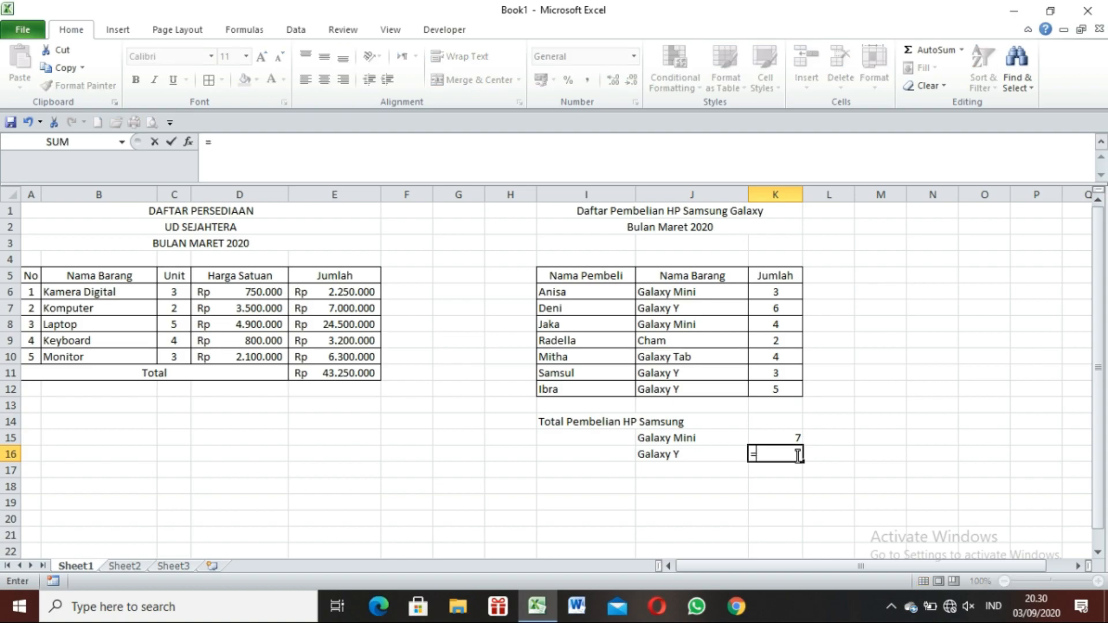
text(sumi)
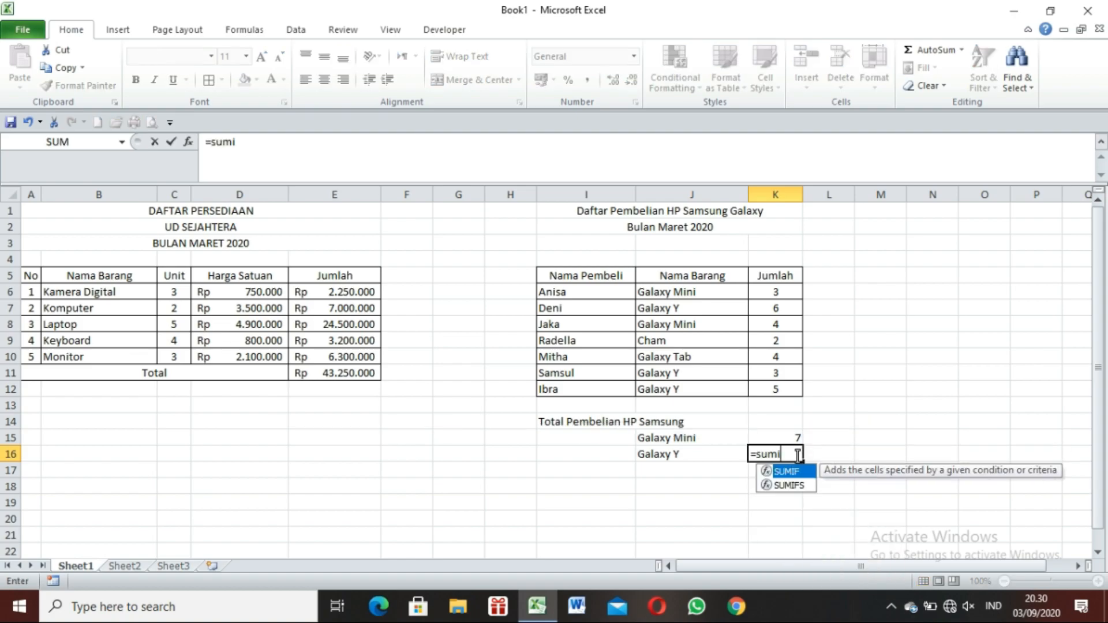
text(f()
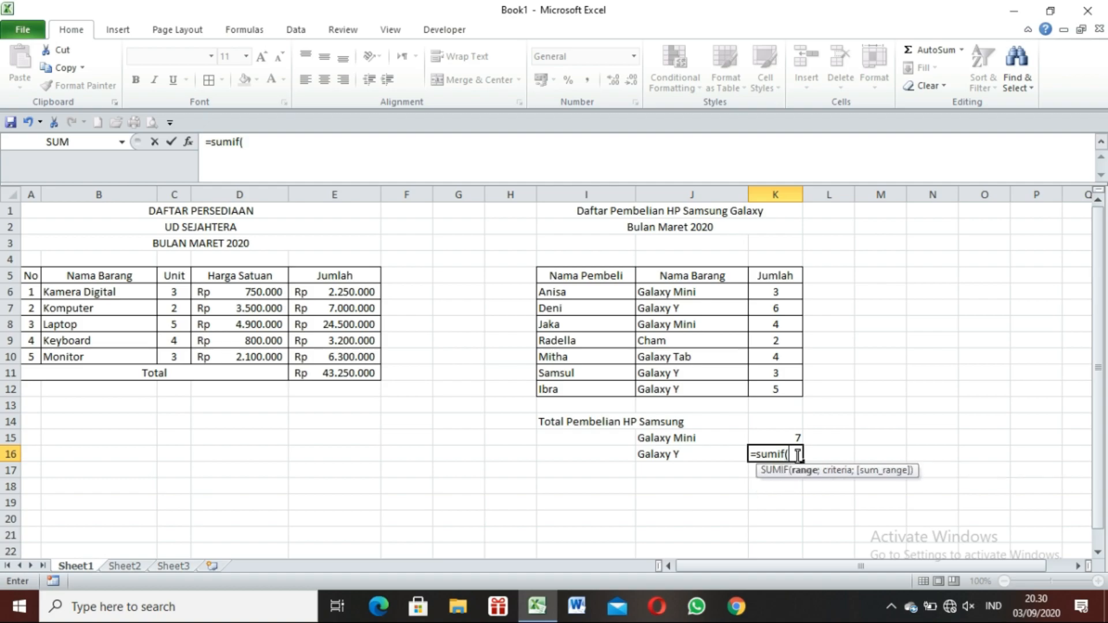
click(709, 290)
drag(709, 290, 707, 388)
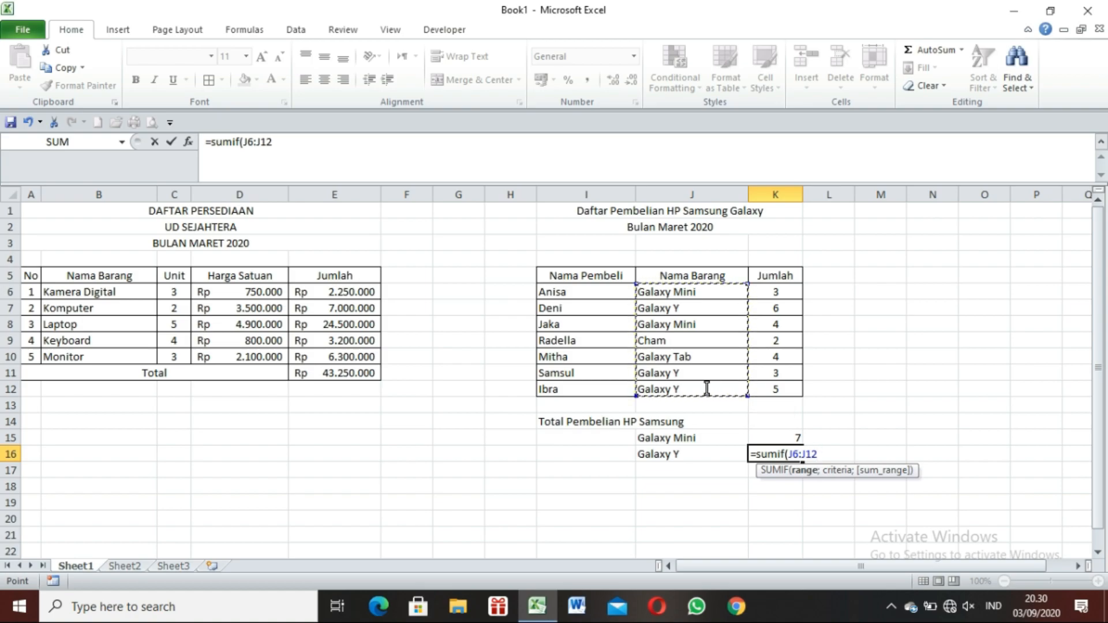
text(;)
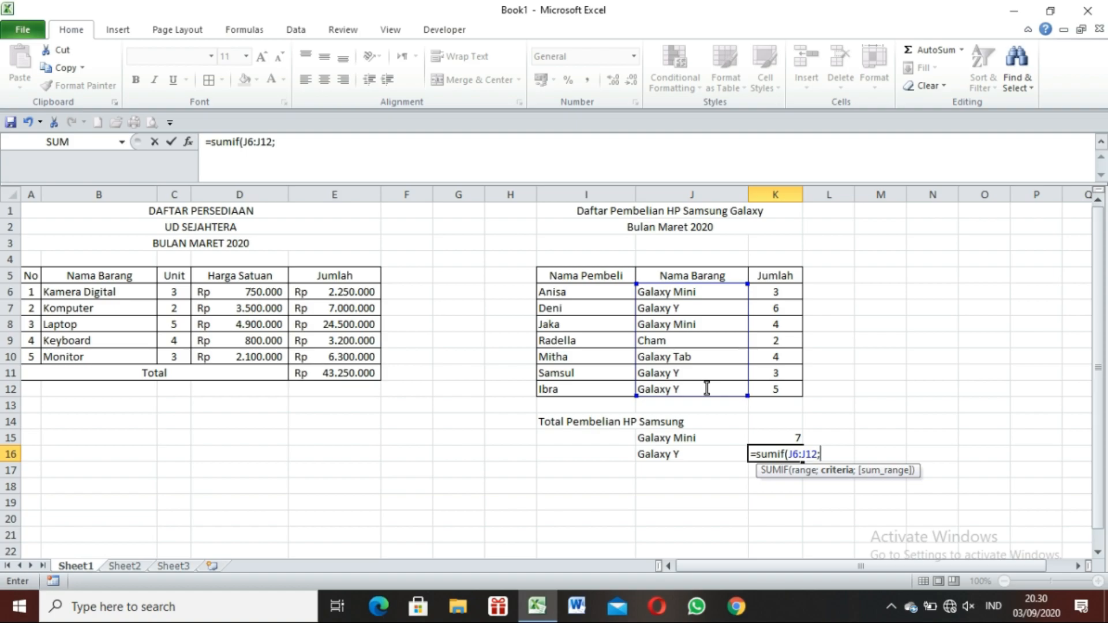
text("Galaxy Y)
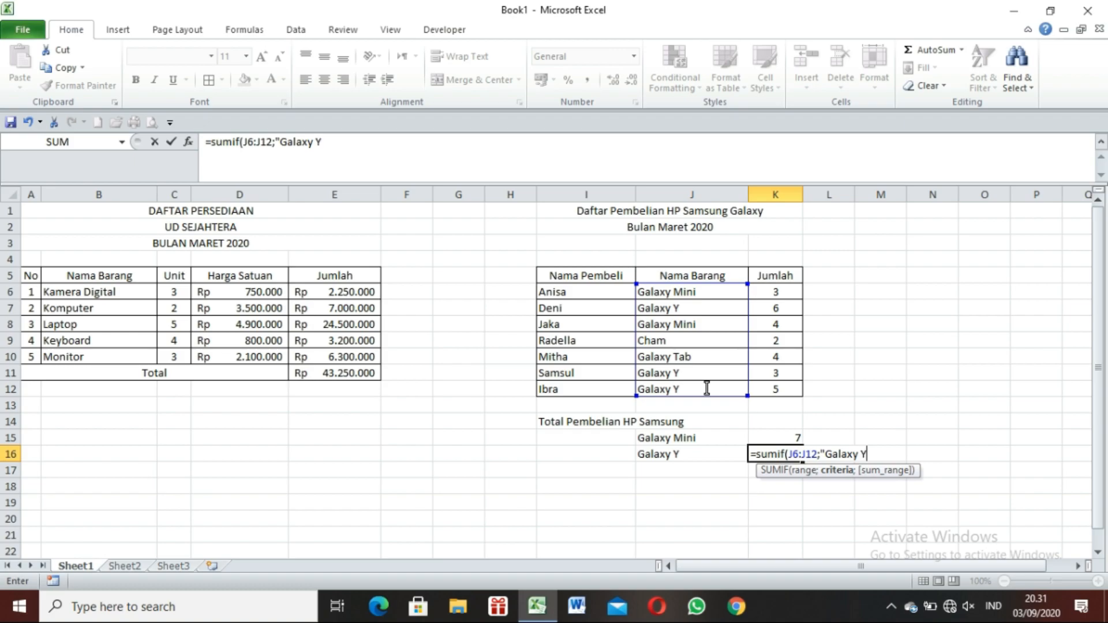
text(";)
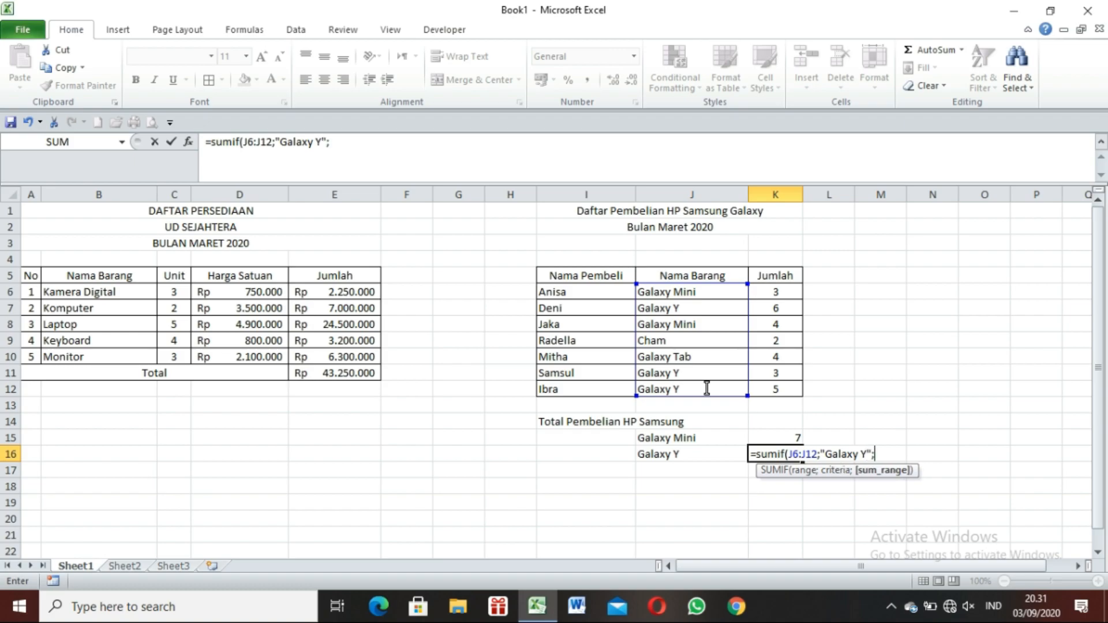
click(786, 292)
drag(787, 292, 788, 391)
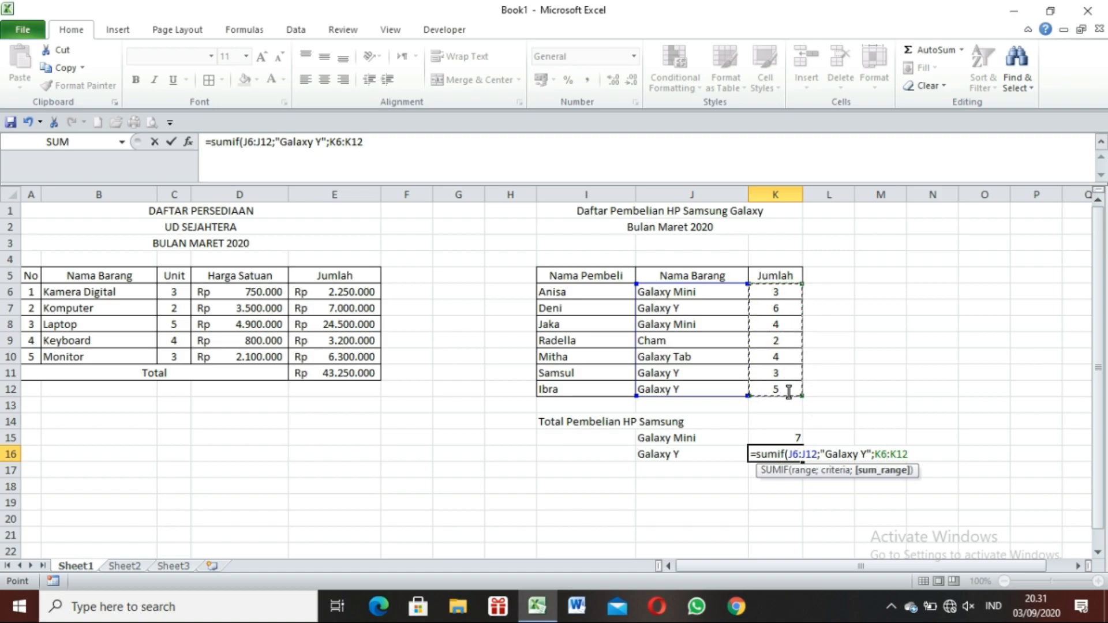
text())
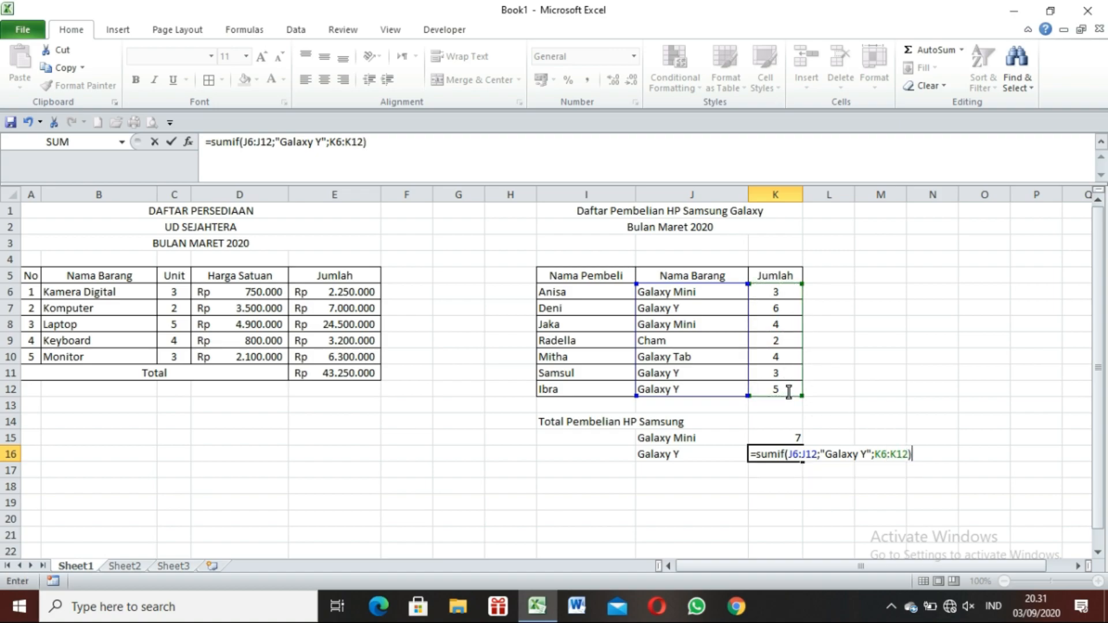
key(Return)
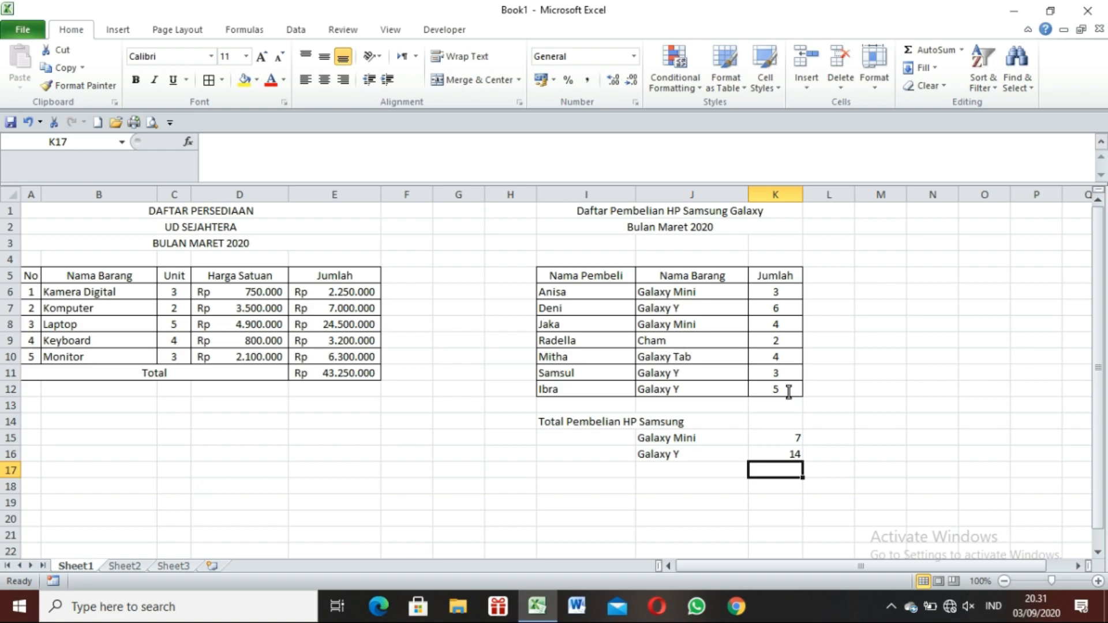
key(Up)
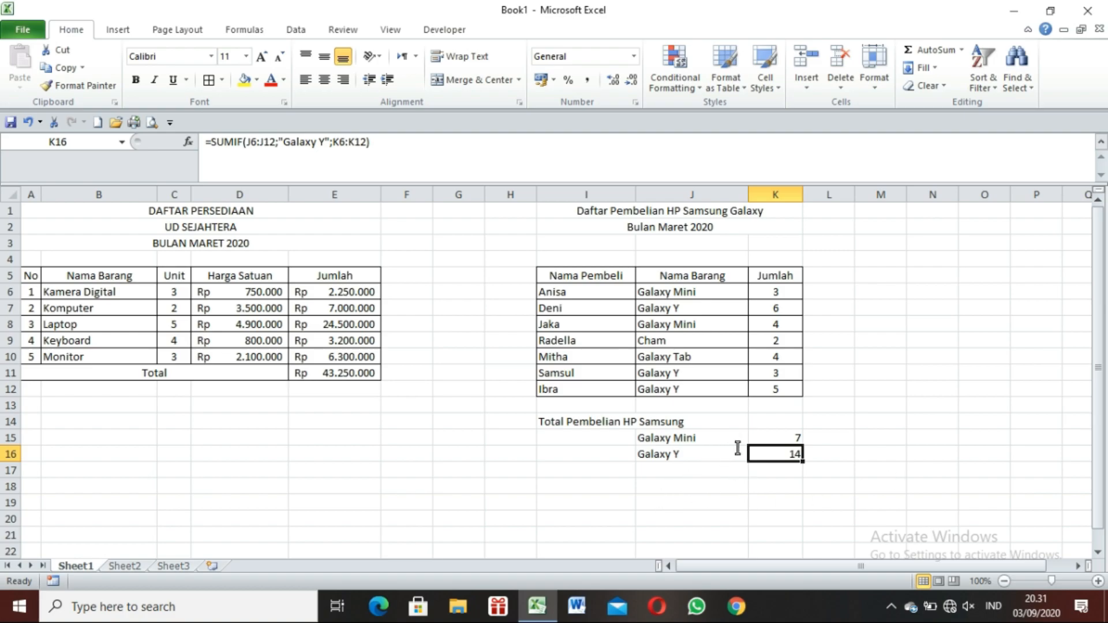
Enter the label "Total Galaxy Mini & Y" in J17, below the Galaxy Y label.
click(728, 471)
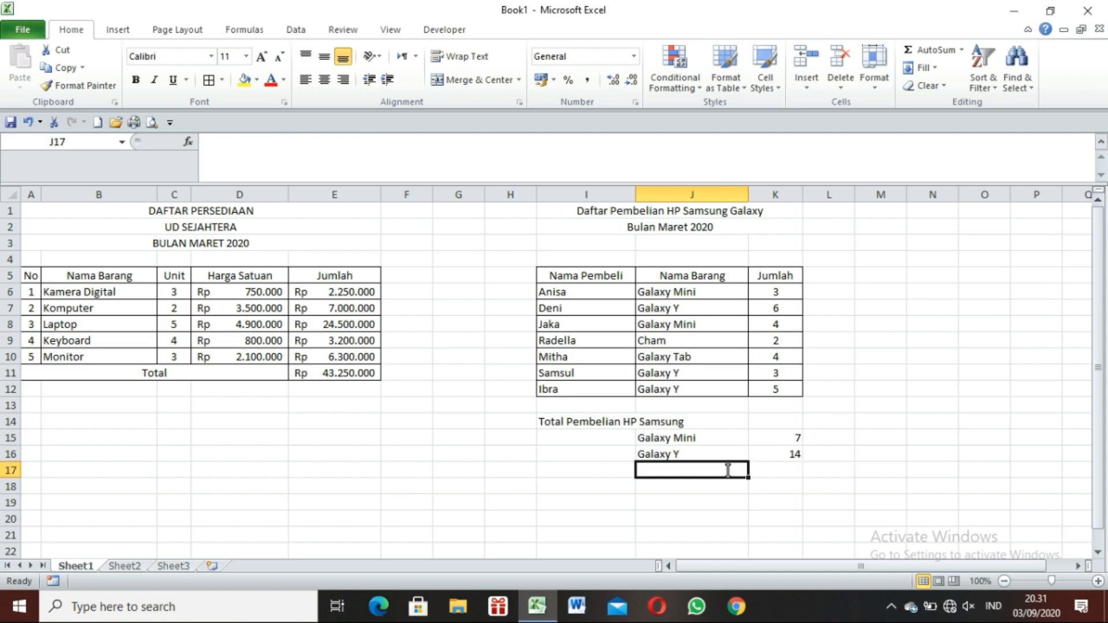
text(G)
key(BackSpace)
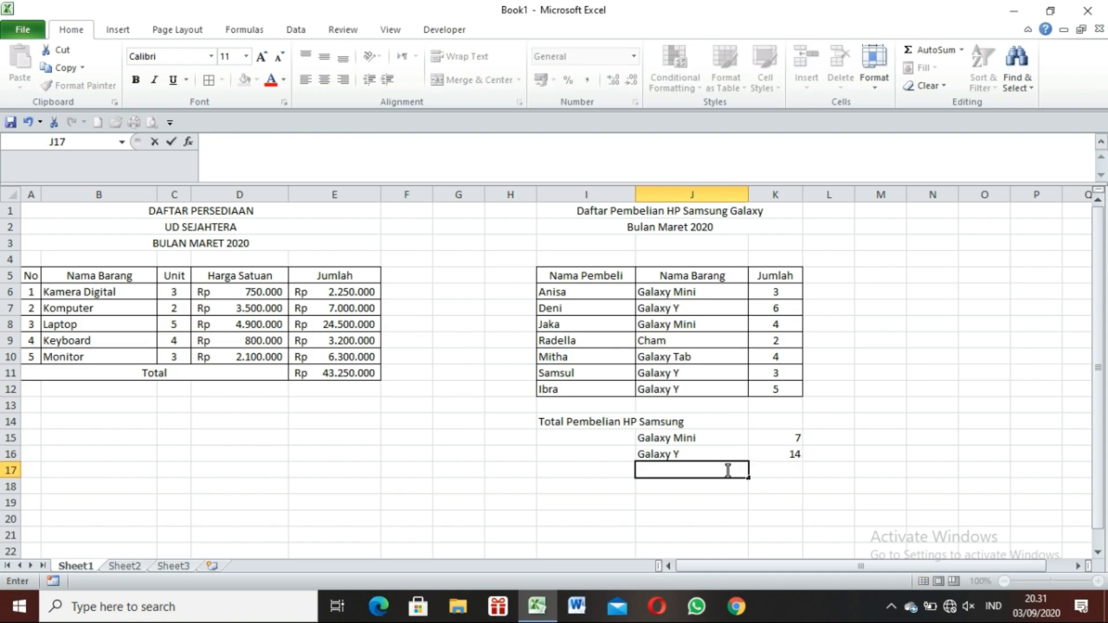
text(Total Gala)
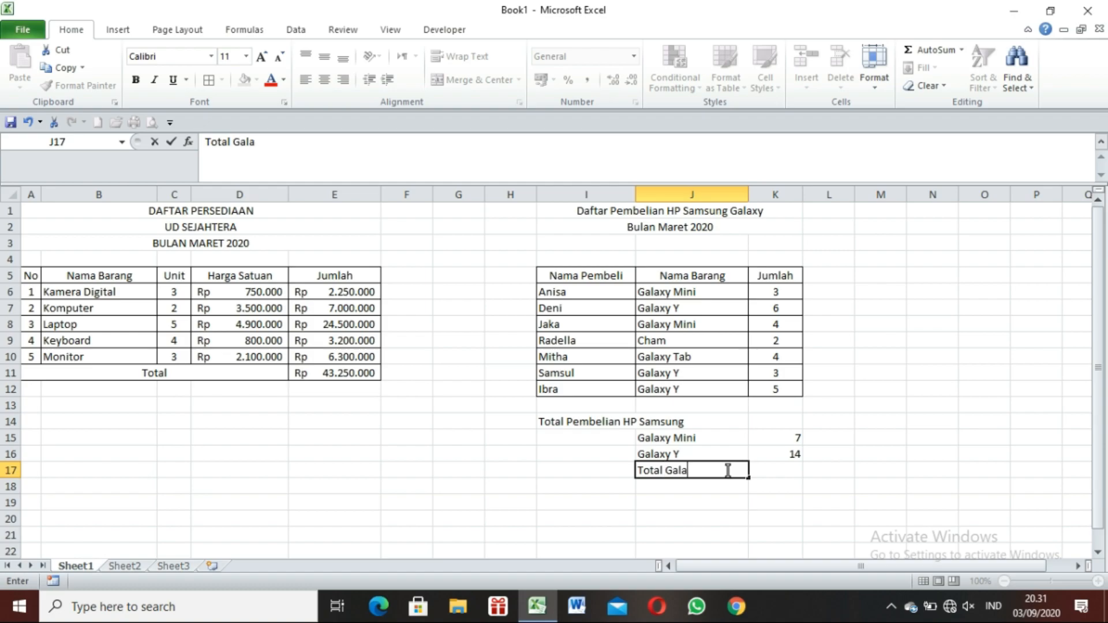
text(xy Mini & Y)
key(Return)
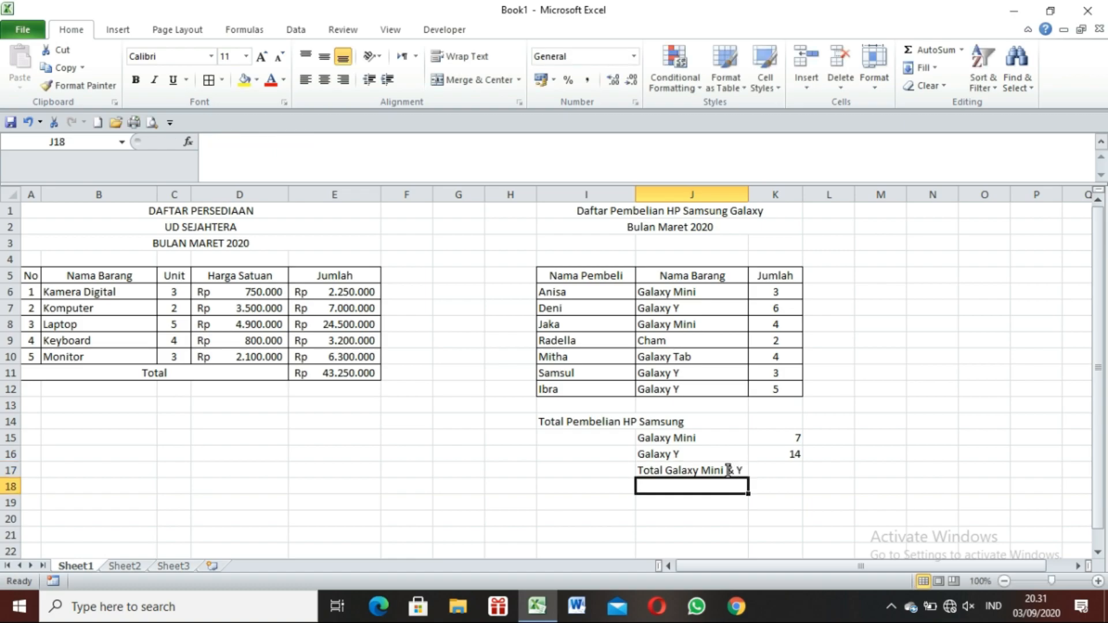
Add the Galaxy Mini and Galaxy Y totals in K17 with the formula =K15+K16, picking both cells as references.
click(790, 438)
click(793, 455)
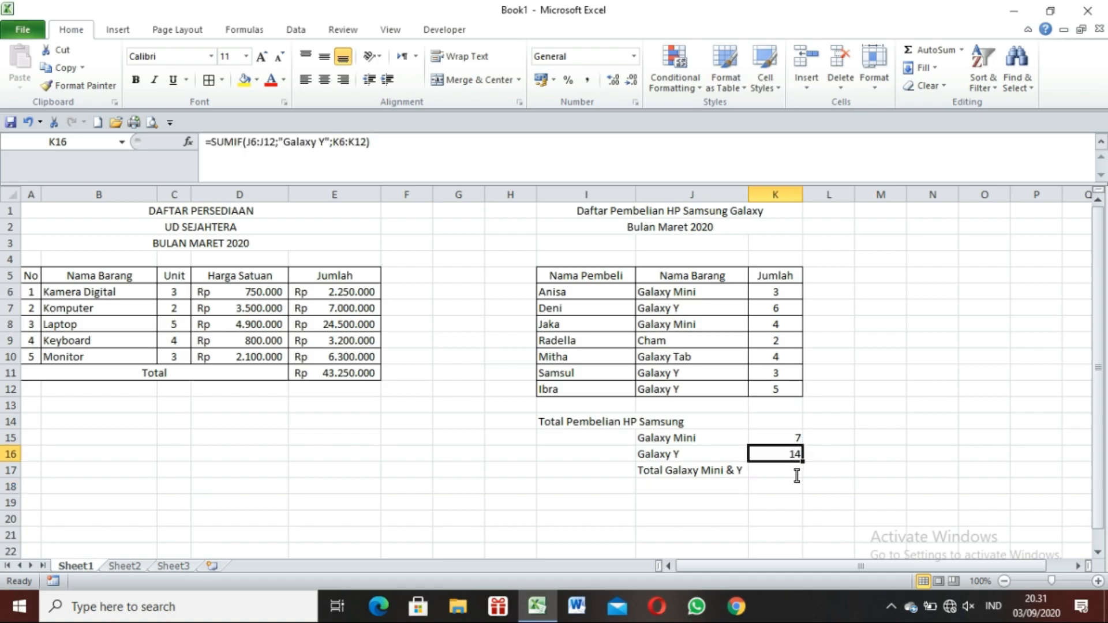
click(796, 473)
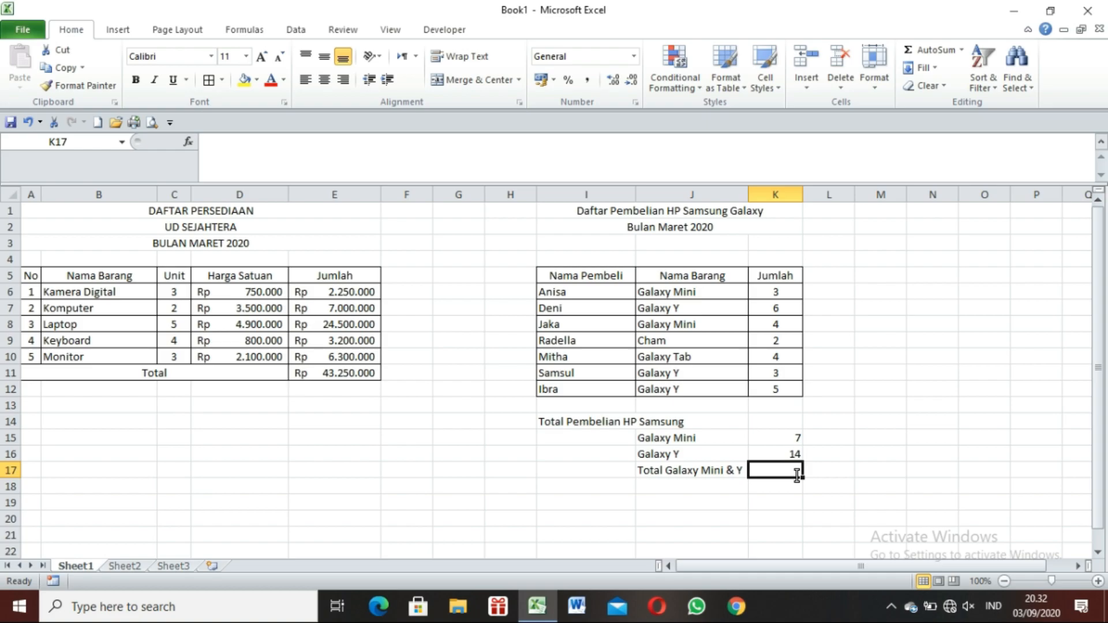
text(=)
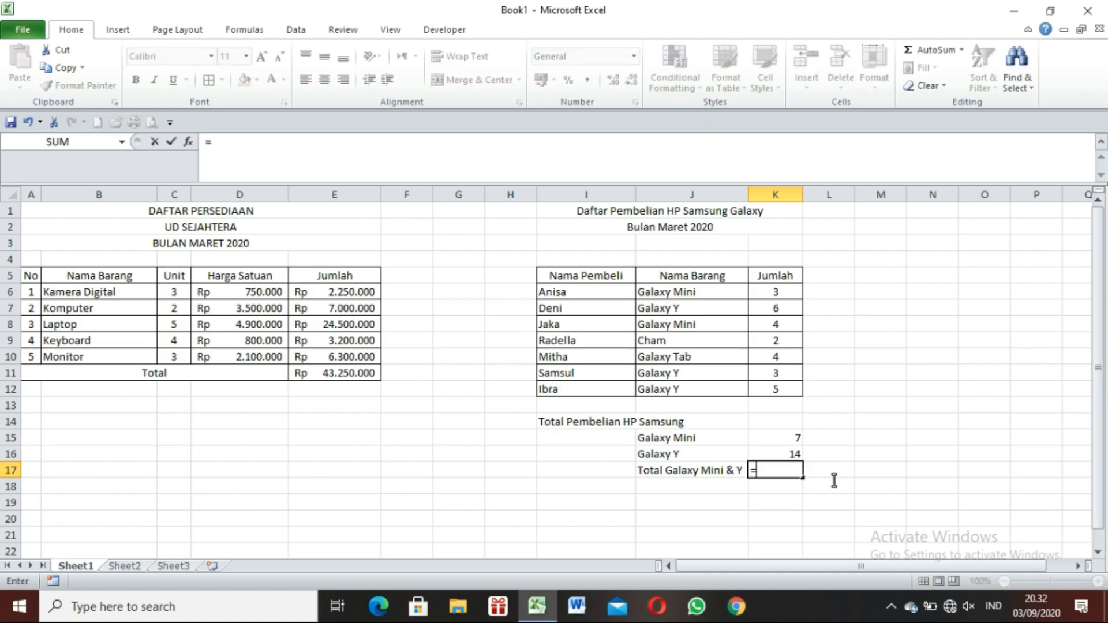
click(795, 440)
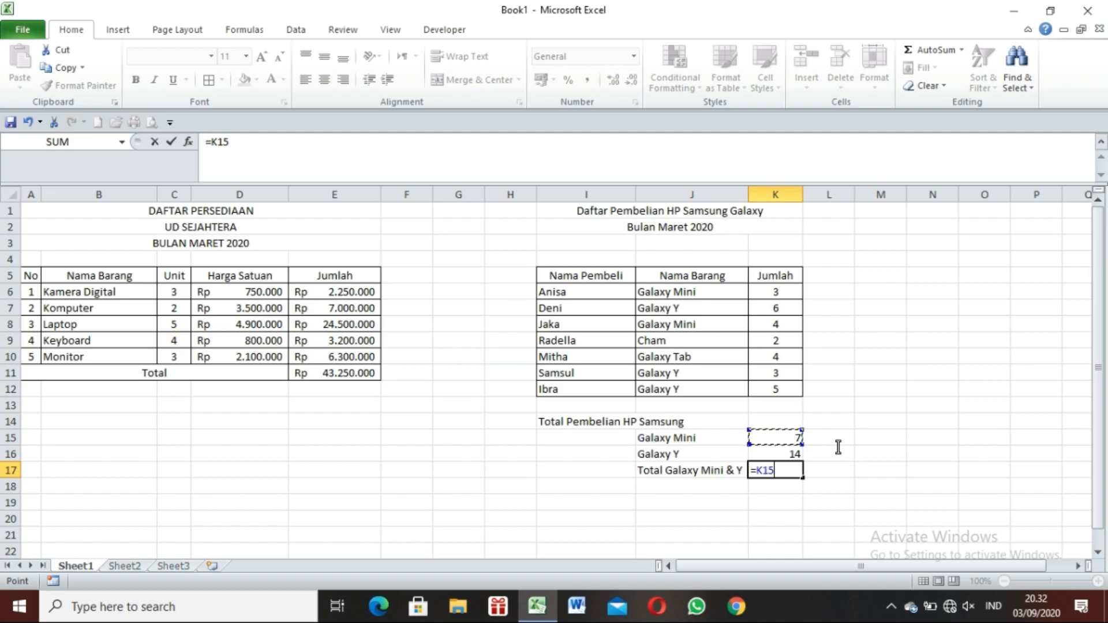
text(+)
click(788, 456)
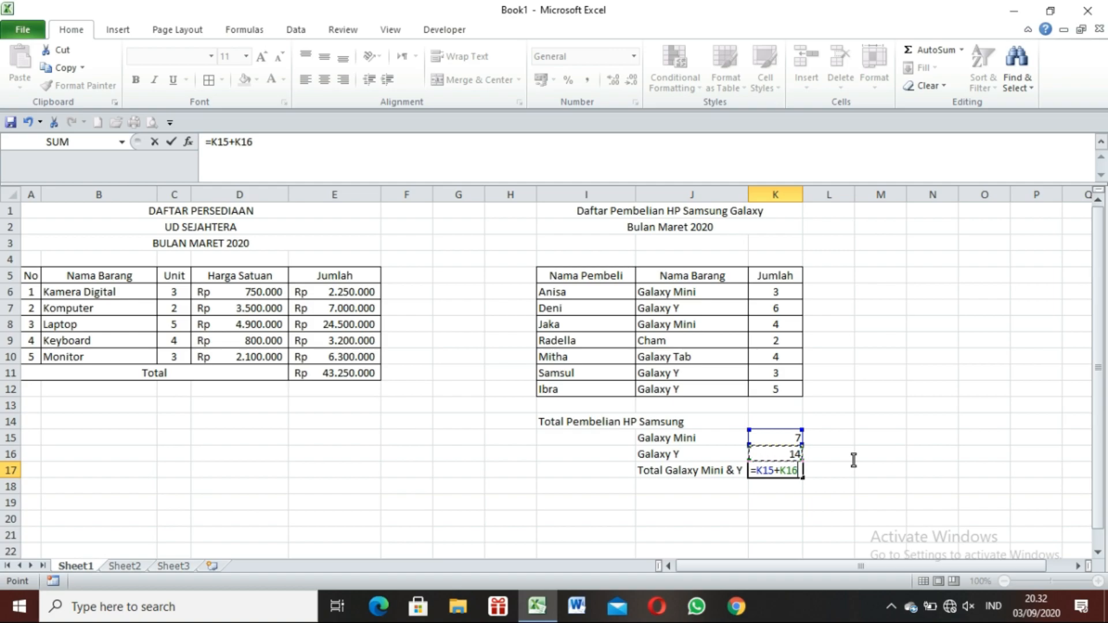
key(Return)
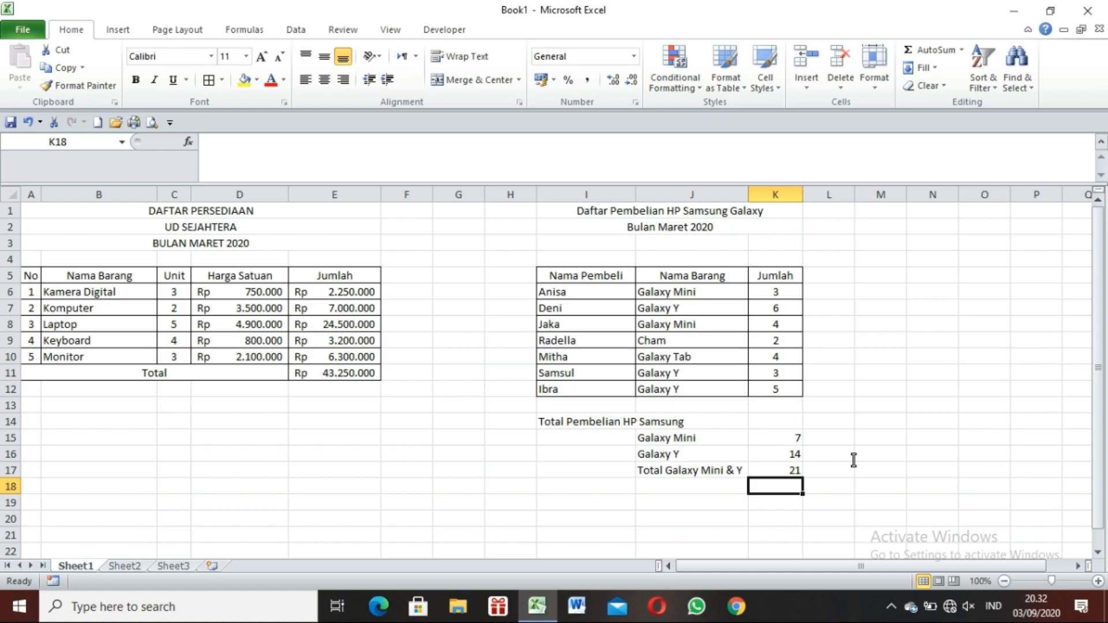
Add the Galaxy Mini and Galaxy Y totals in K18 using the SUM function: =SUM(K15:K16).
text(=s)
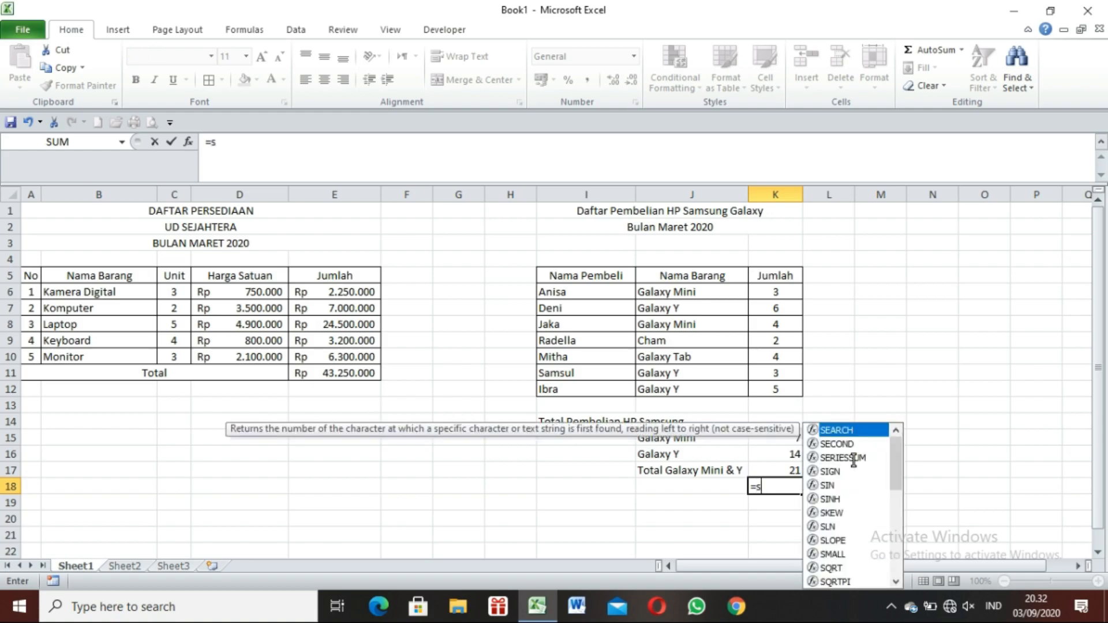
text(um()
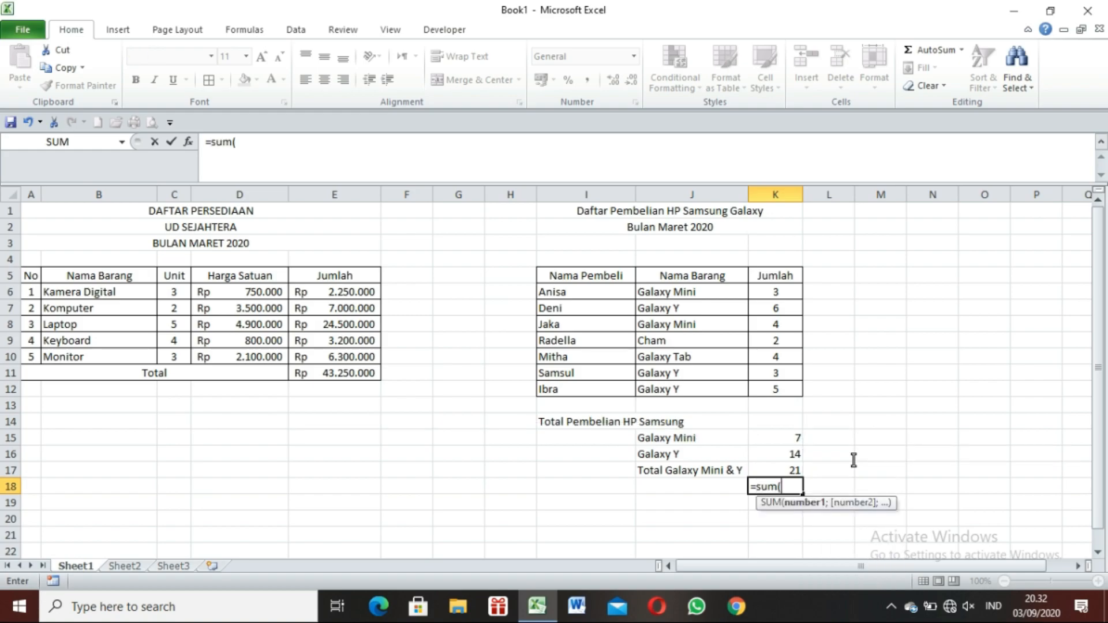
click(786, 442)
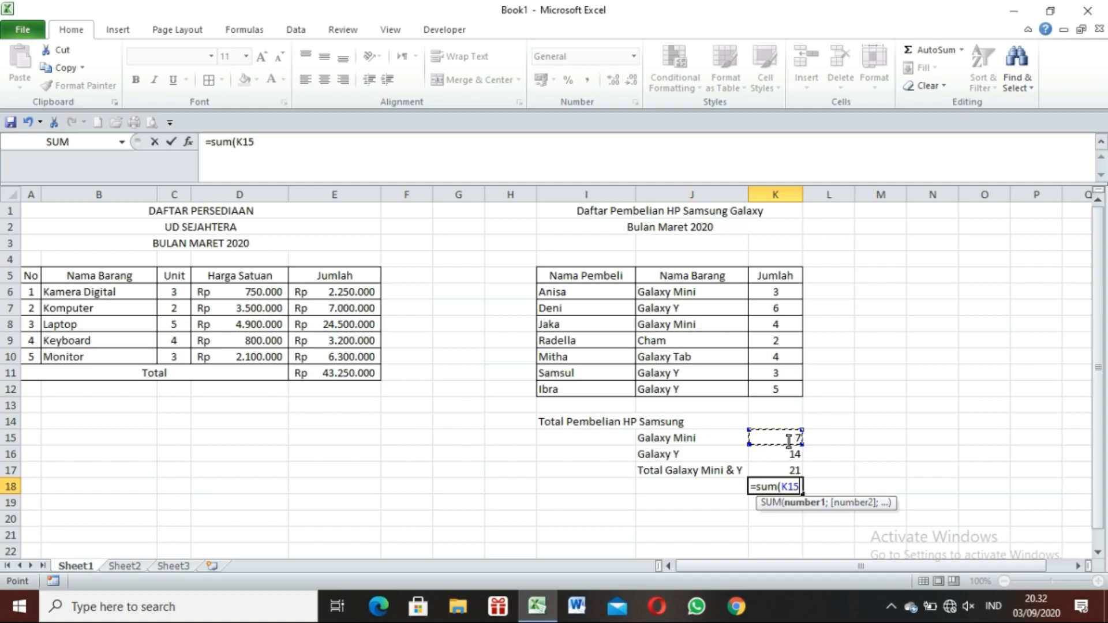
text(:K16))
key(Return)
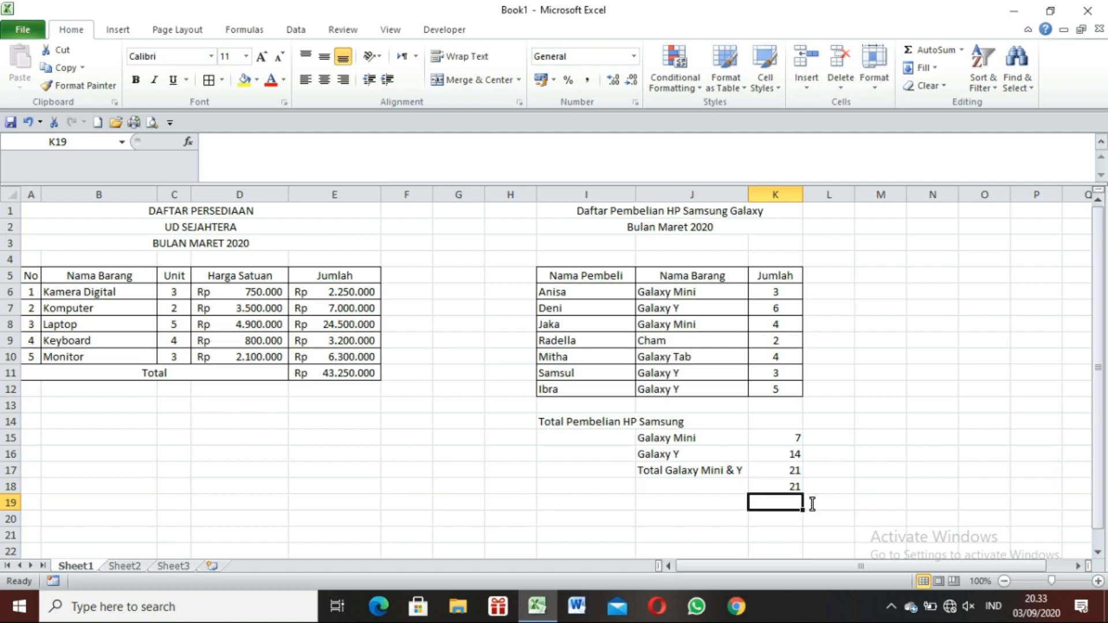
Enter an addition of plain numbers in M15 with the formula =10+3.
click(898, 440)
text(=1)
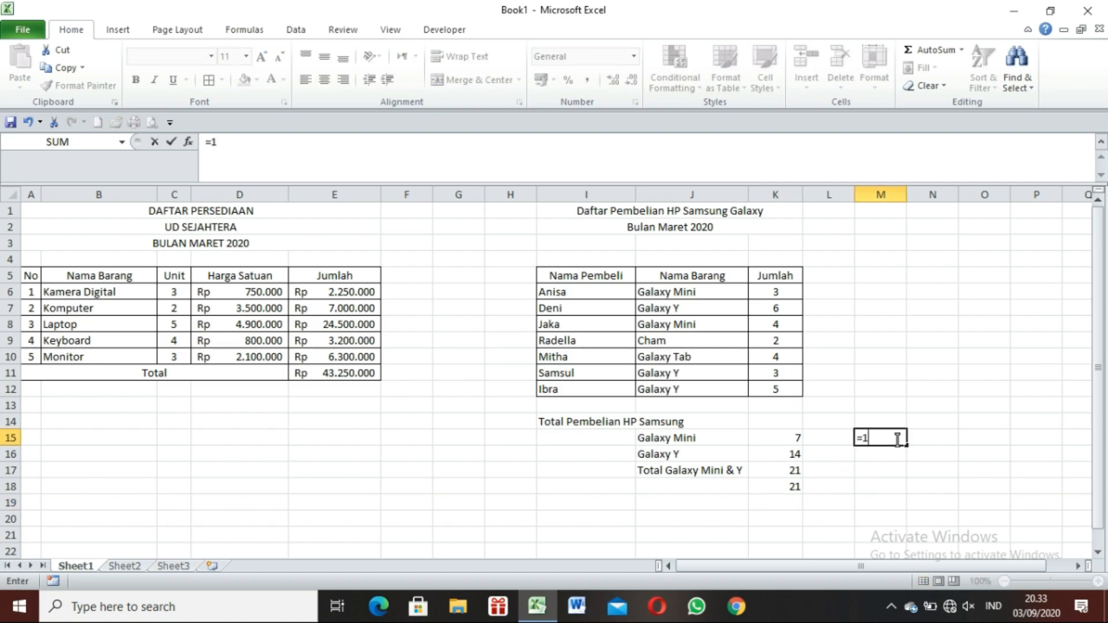
text(0+3)
key(Return)
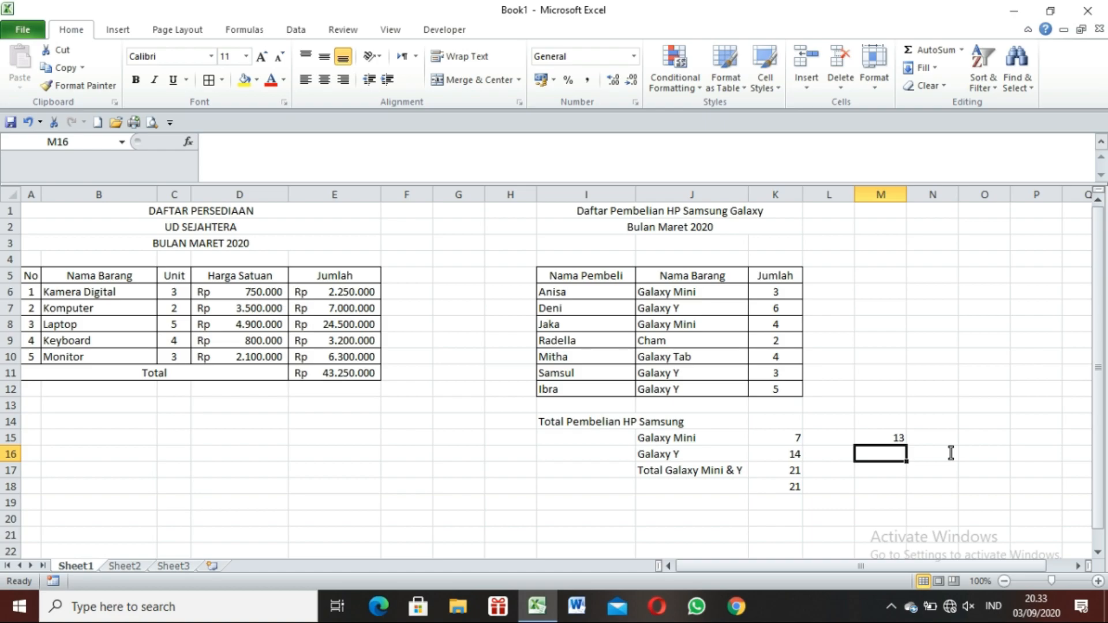
Subtract the Galaxy Y total from the Galaxy Mini total in K19 with =K15-K16, and review the cells involved.
click(694, 506)
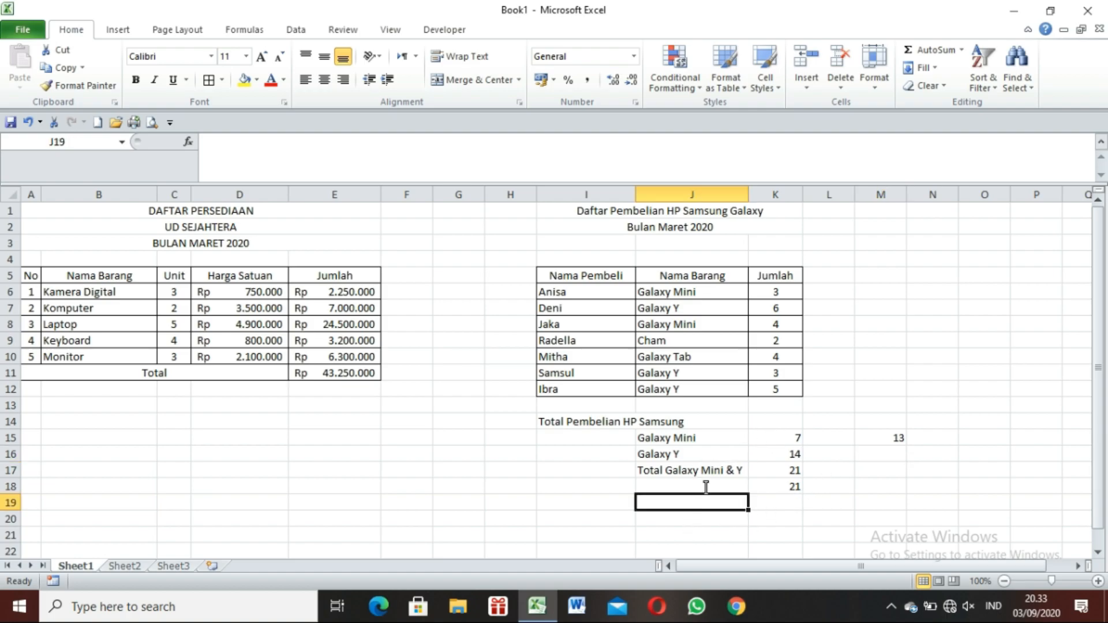
click(778, 507)
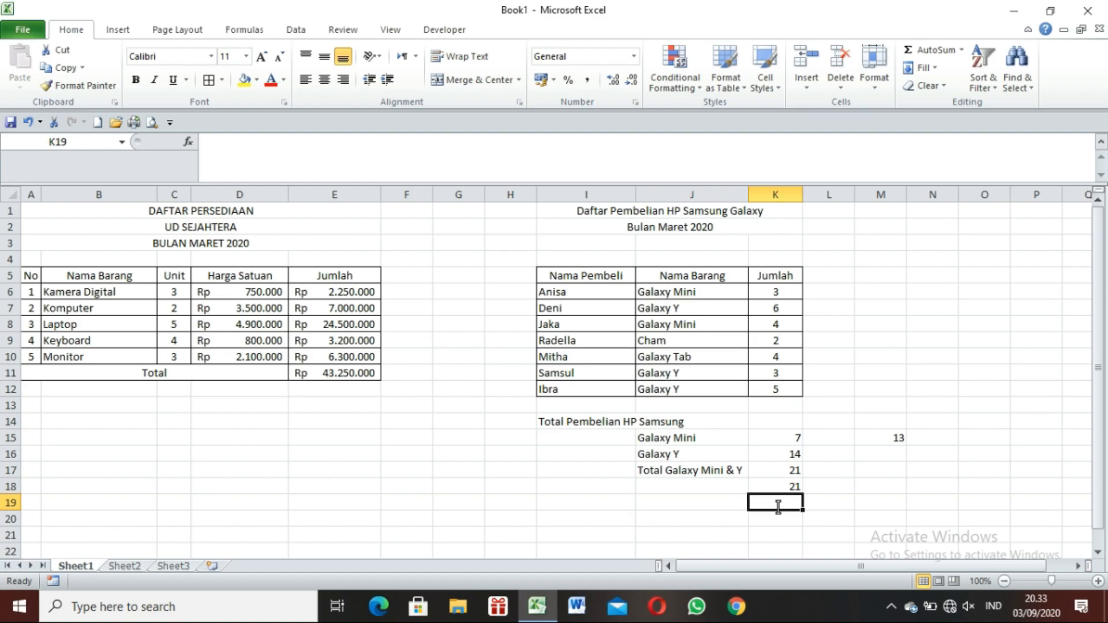
text(=)
click(797, 444)
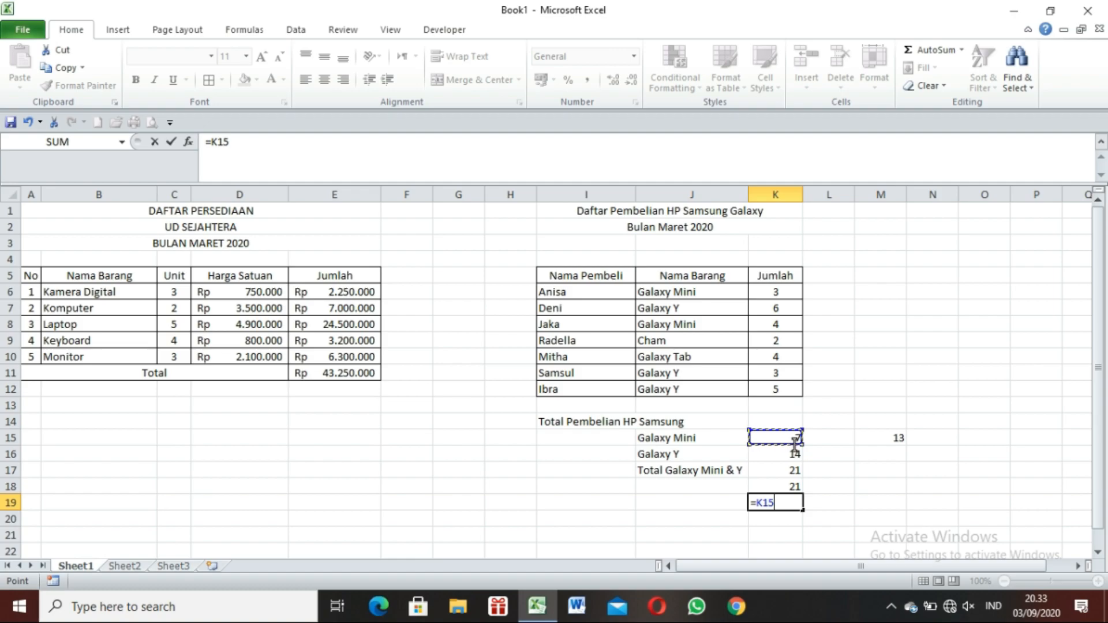
text(-)
click(795, 456)
key(Return)
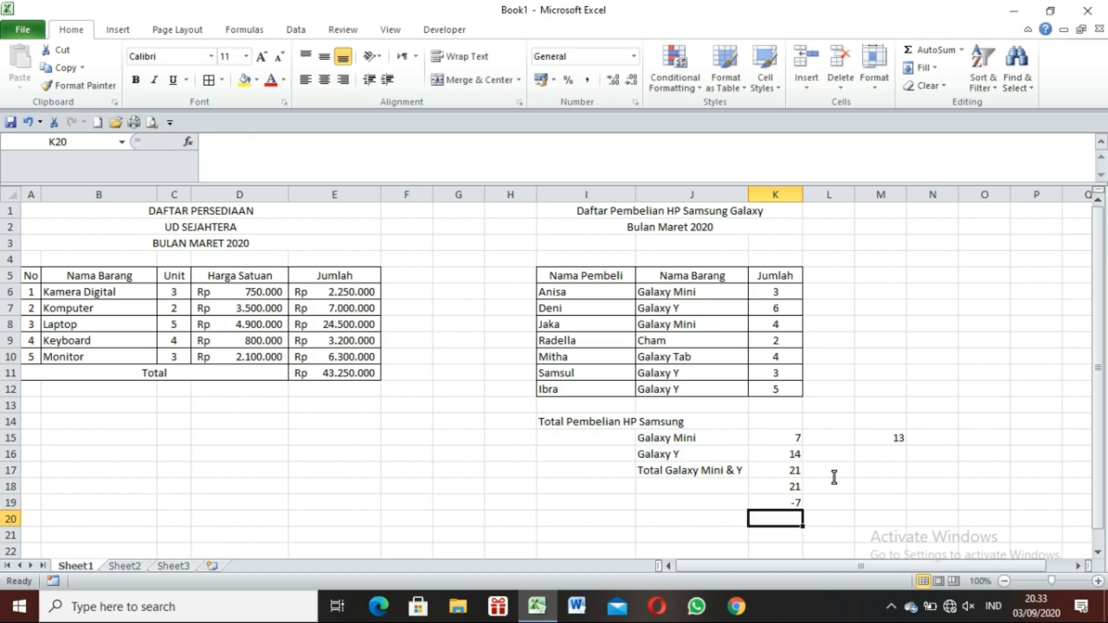
click(796, 437)
click(796, 454)
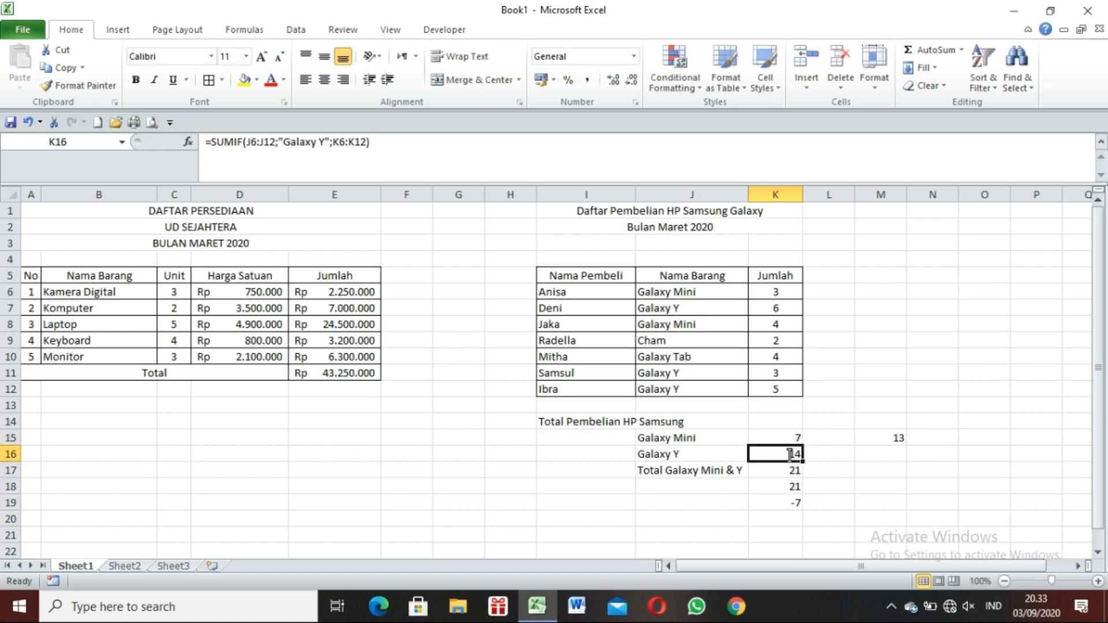
click(797, 504)
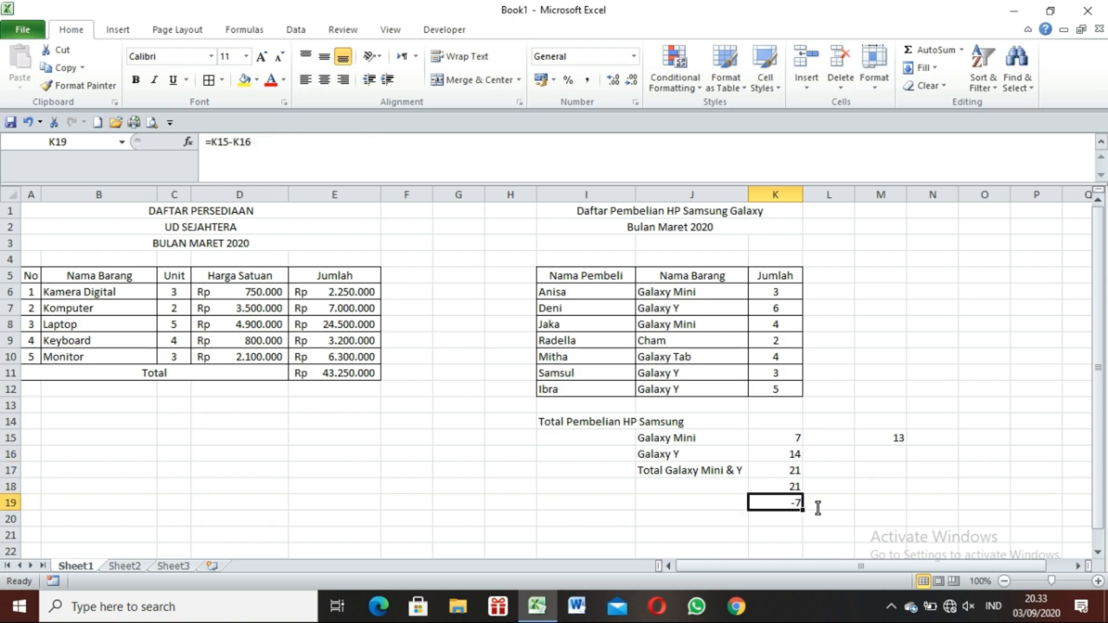
Divide the Galaxy Y total by 2 in K20 with the formula =K16/2, picking K16 as the reference.
click(779, 521)
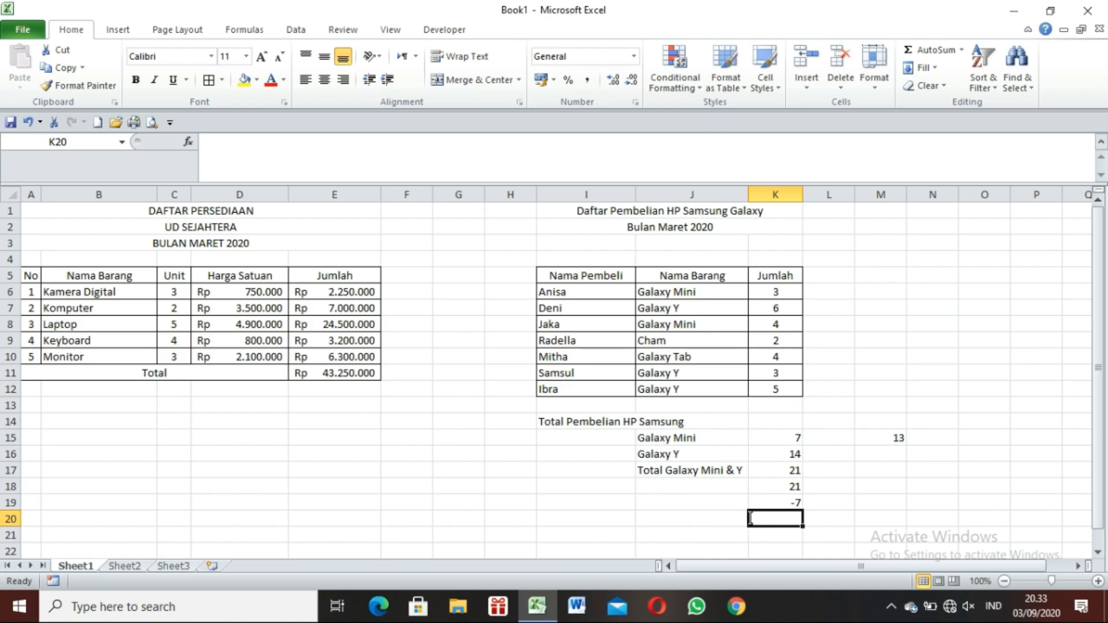
text(=)
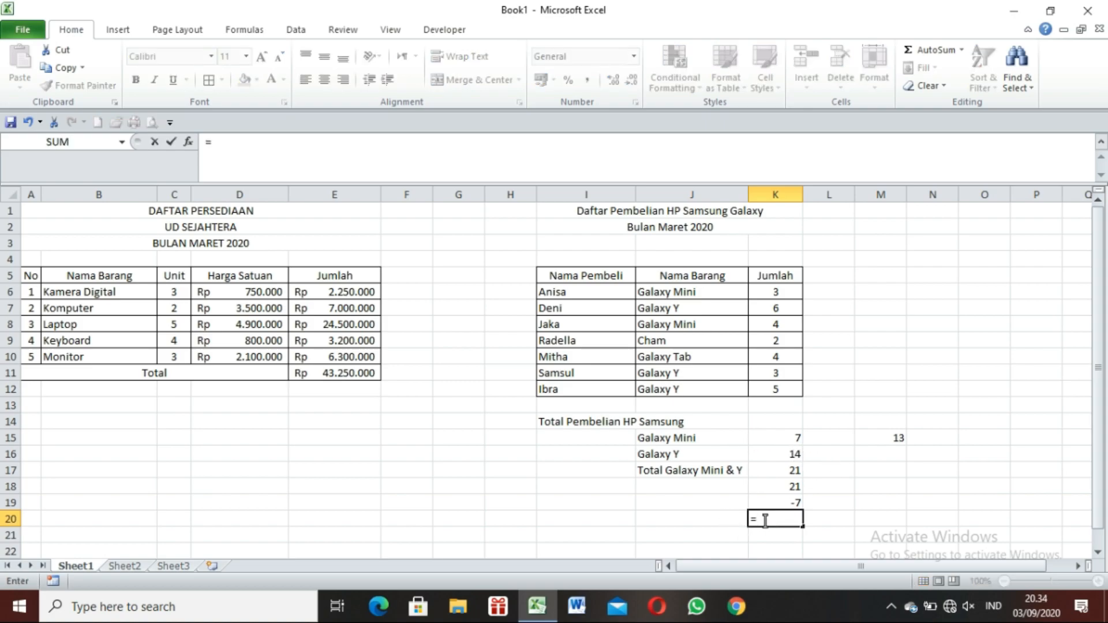
click(772, 451)
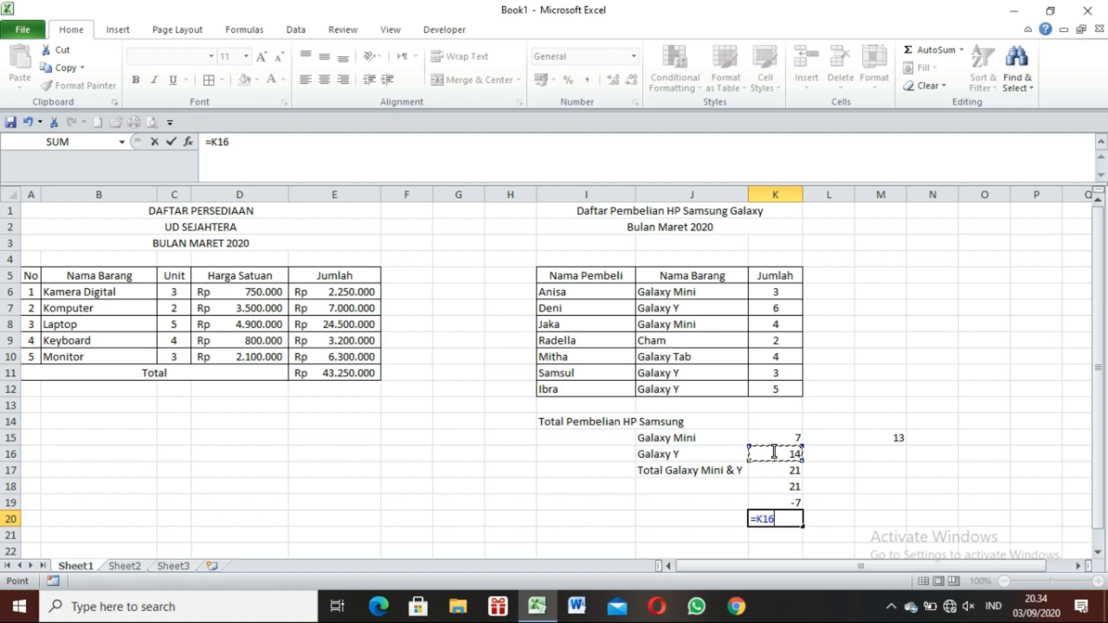
text(/2)
key(Return)
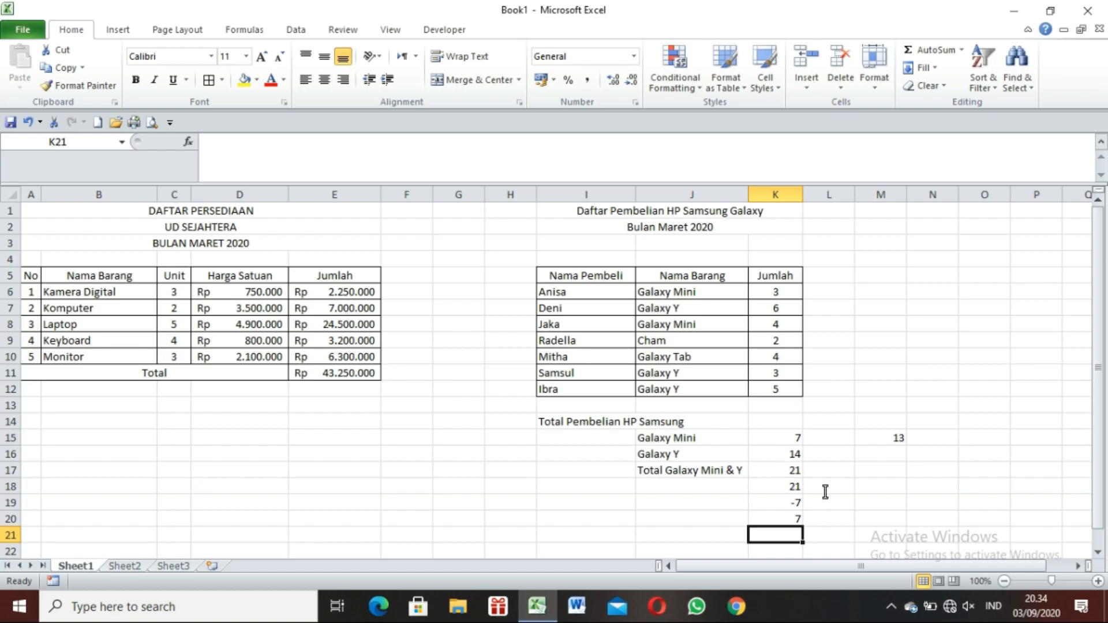
Calculate 5 to the power of 2 in M17 with the formula =5^2.
click(886, 471)
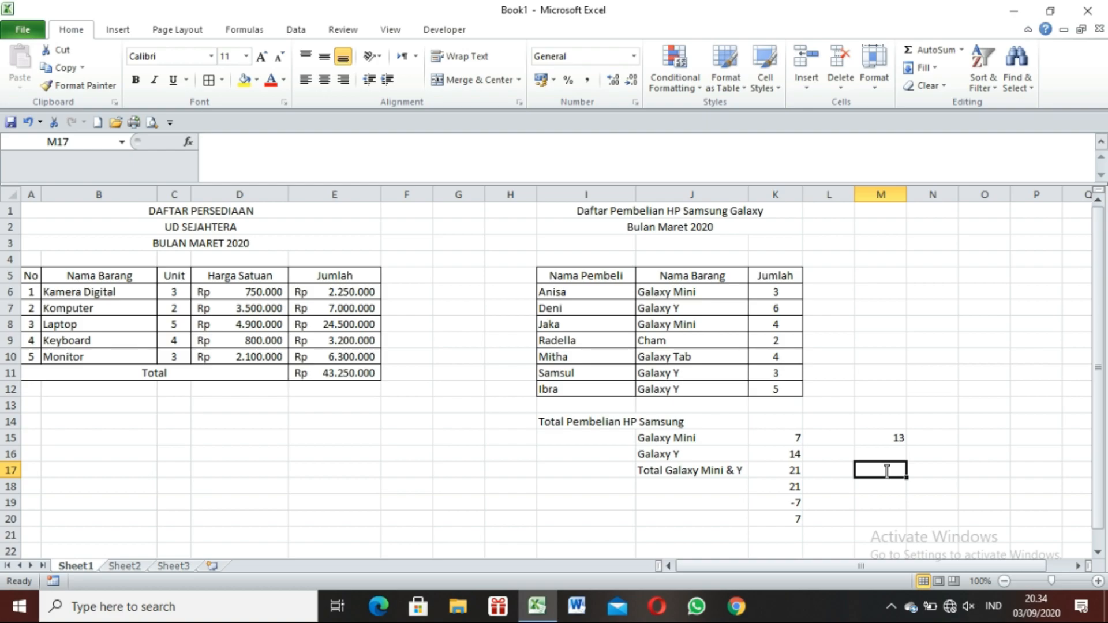
text(=)
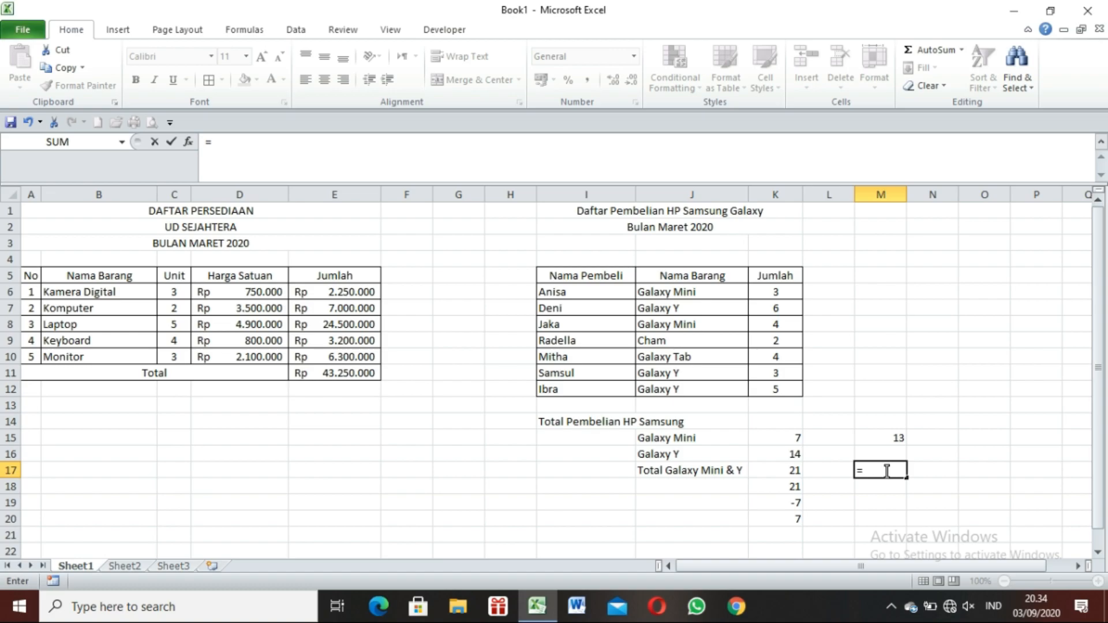
text(5)
text(^)
text(2)
key(Return)
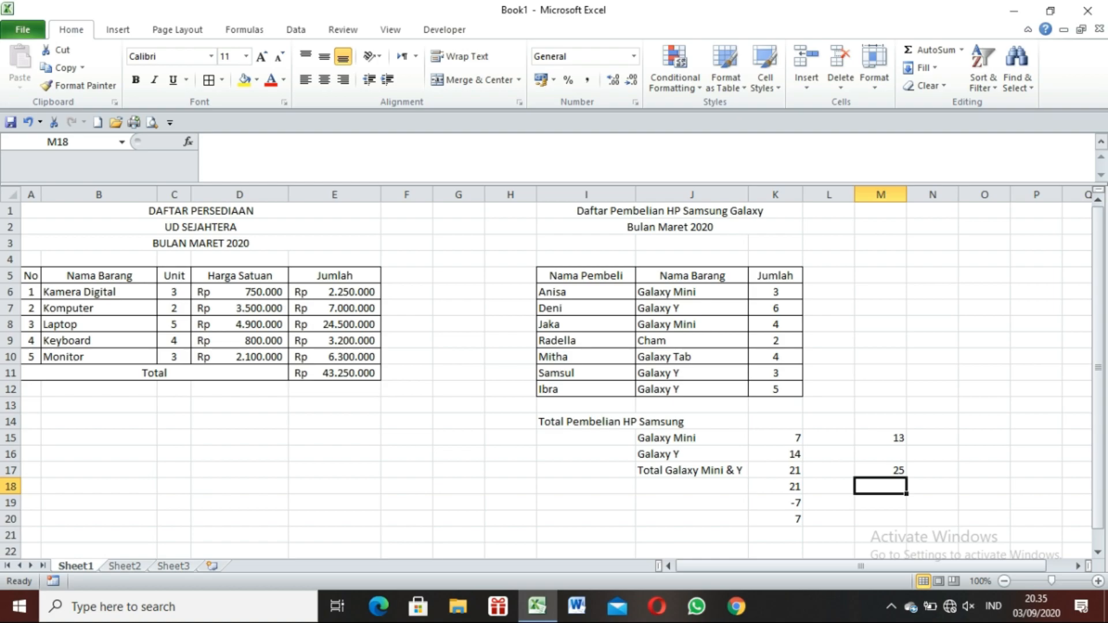
key(Left)
key(Left)
key(Left)
key(Left)
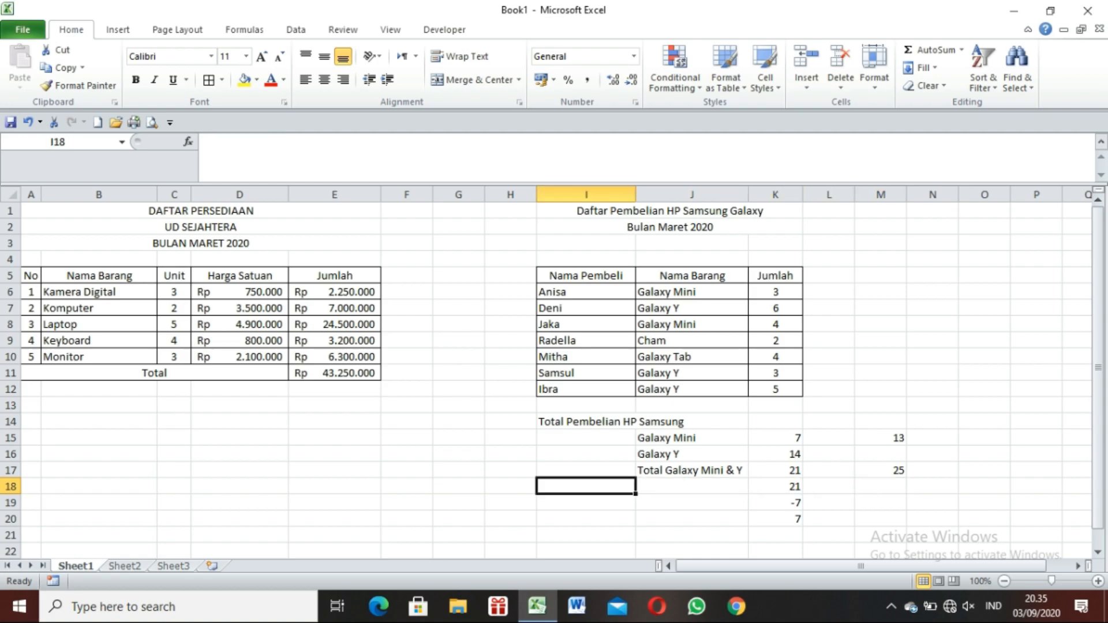